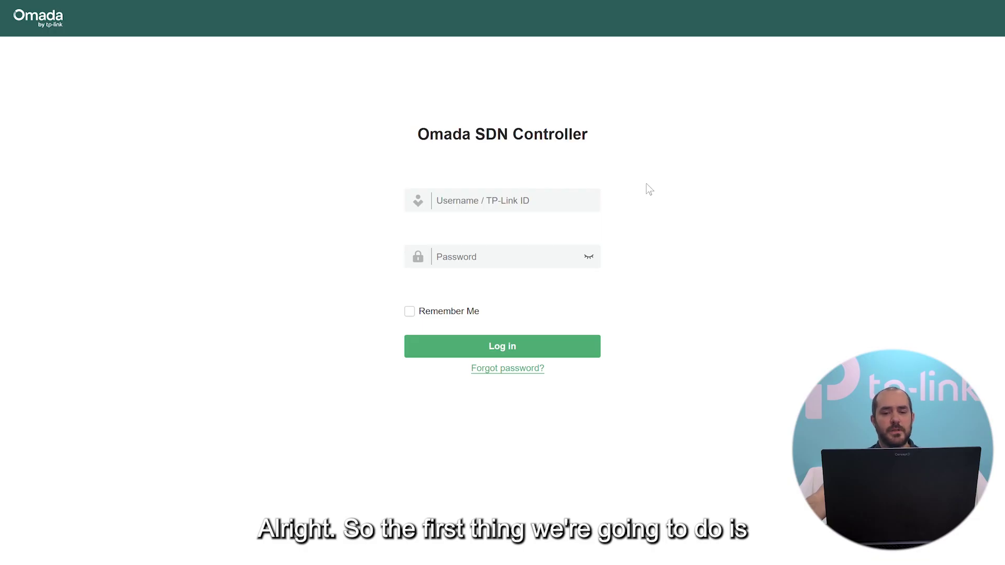
Log in to the controller with the administrator username and password.
click(561, 200)
text(admin)
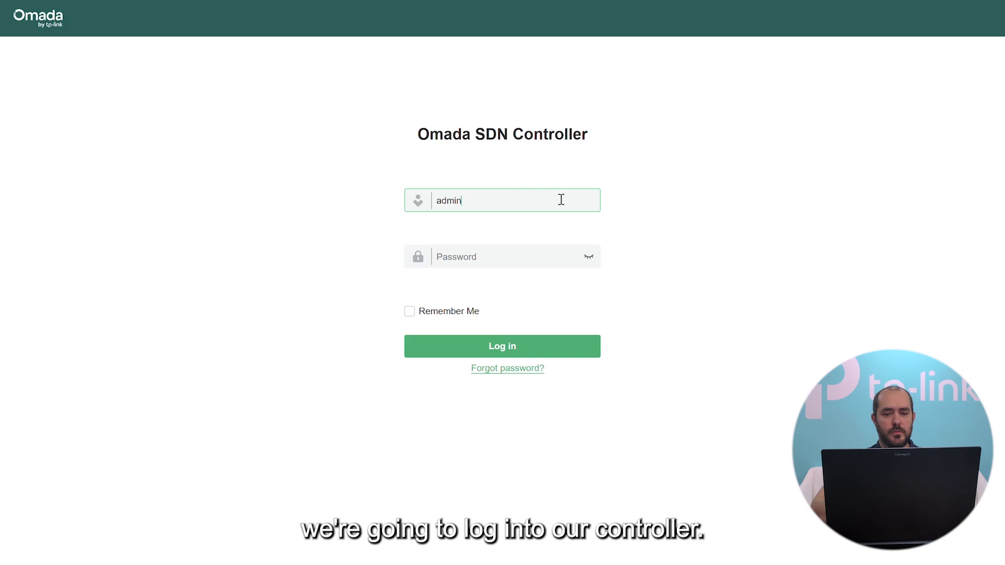
key(Tab)
text(*********)
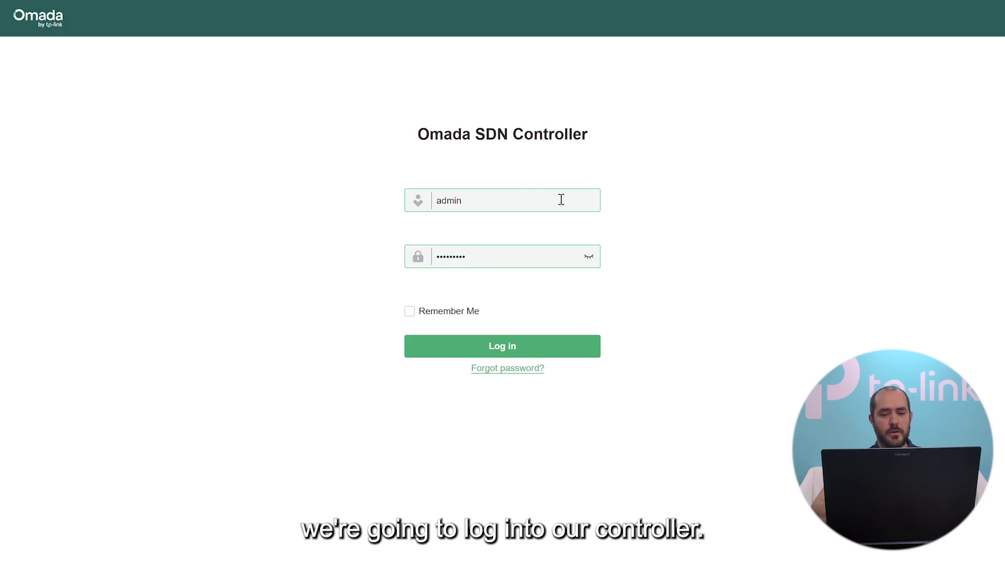
key(Return)
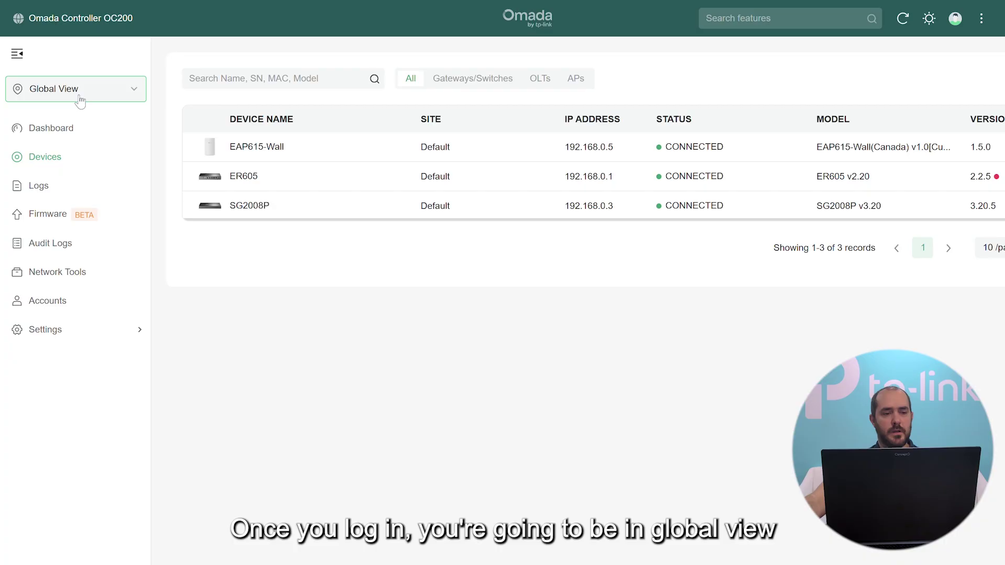
Switch from Global View to the Default site and bring up its Settings menu.
click(56, 94)
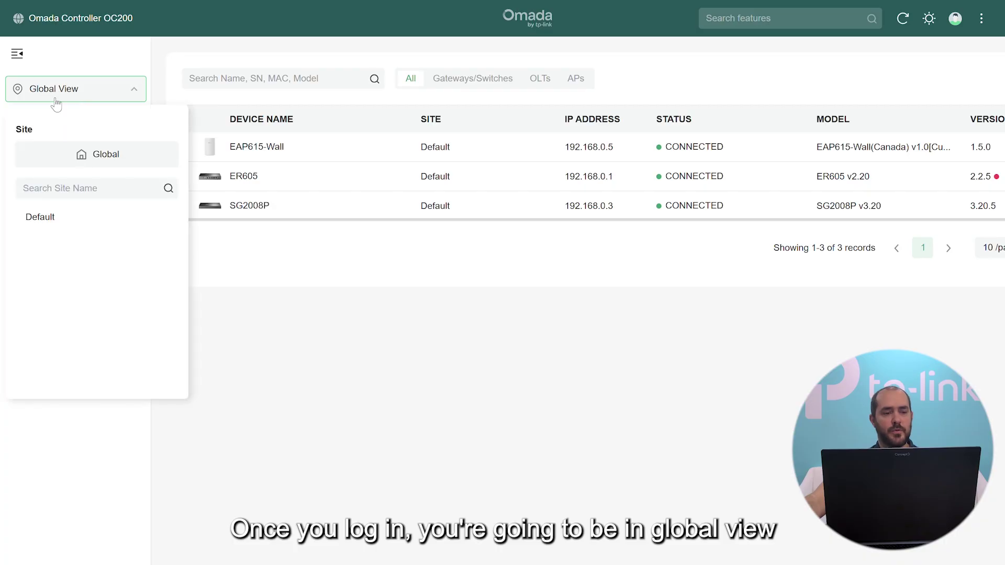
click(38, 217)
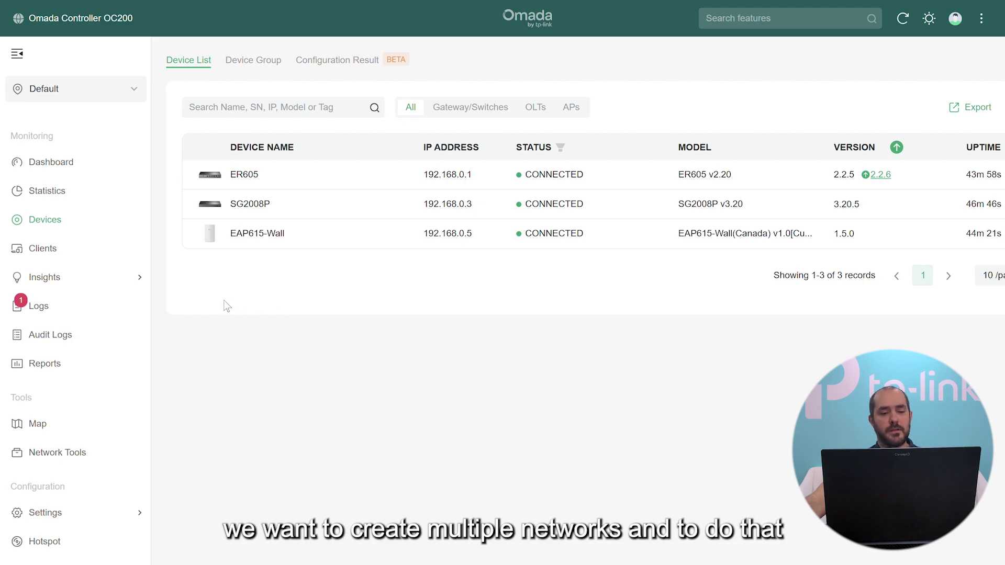
mouse_move(42, 512)
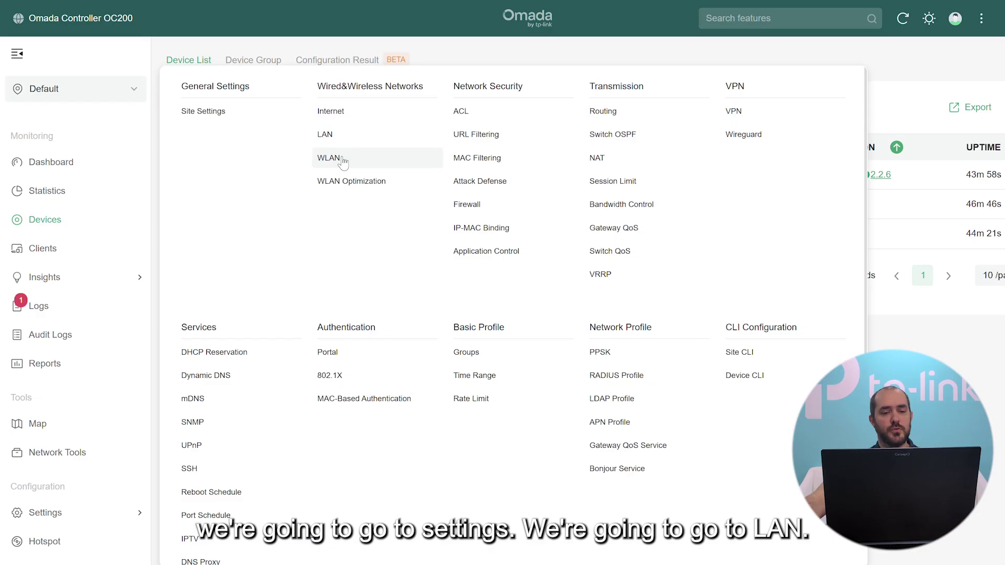
Create LAN Apt101 on all interfaces with VLAN 101 and gateway 10.10.101.1/24.
click(337, 135)
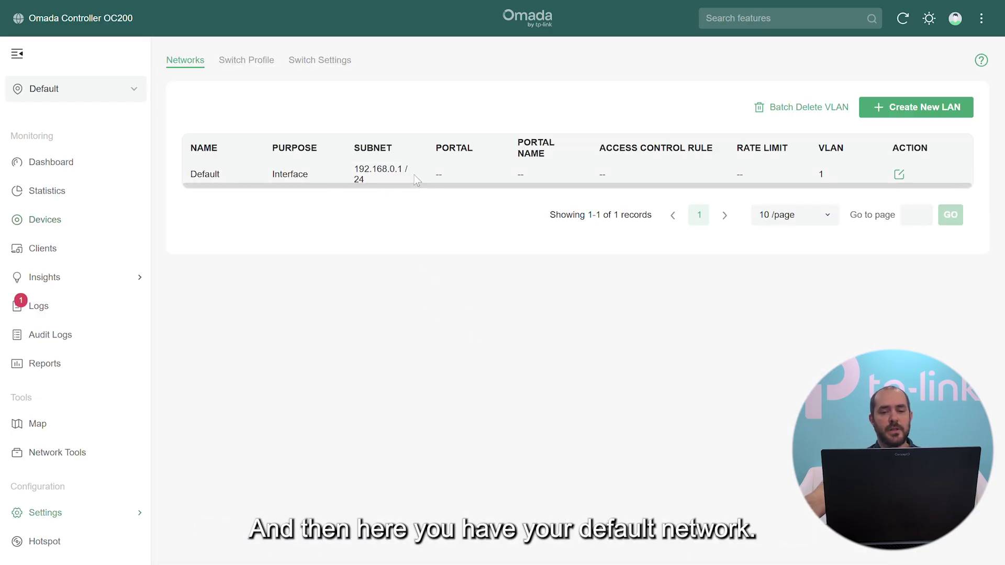
click(907, 109)
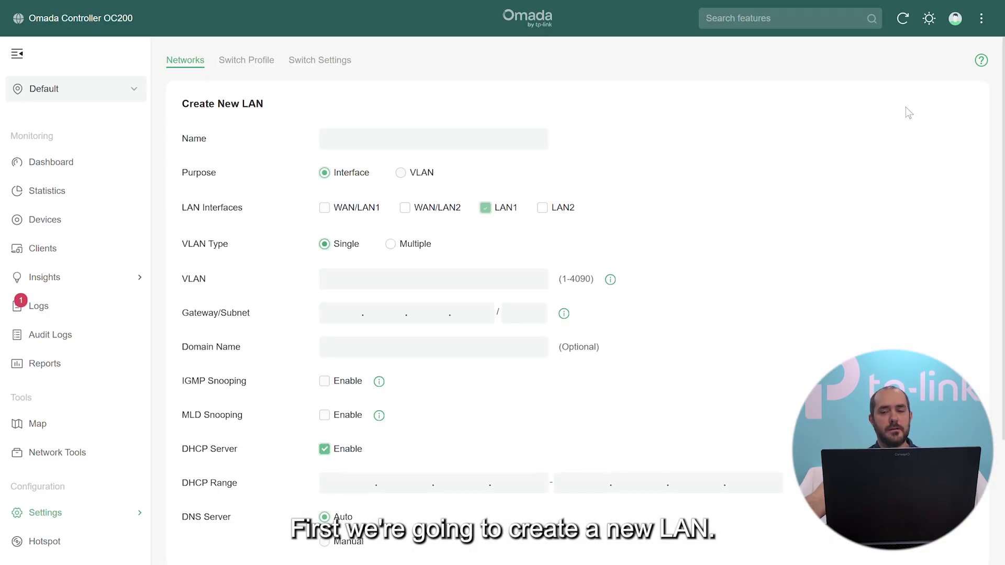
click(531, 134)
text(Apt101)
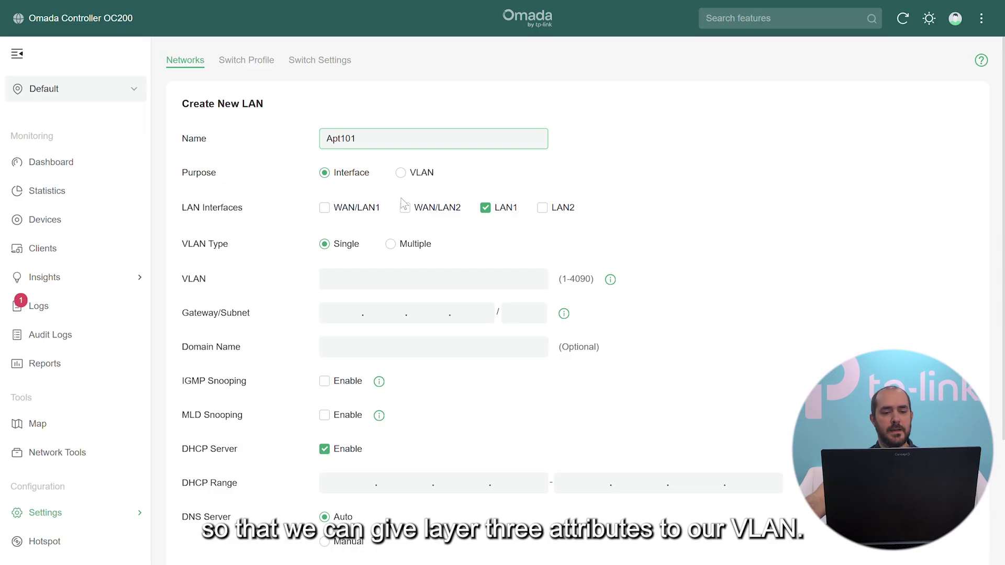
click(325, 208)
click(405, 208)
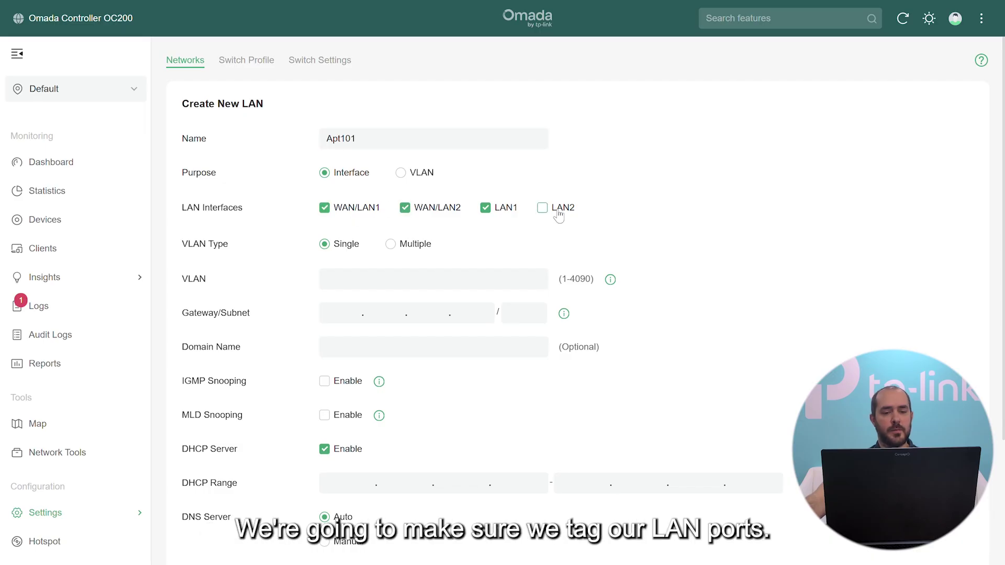
click(542, 207)
click(406, 279)
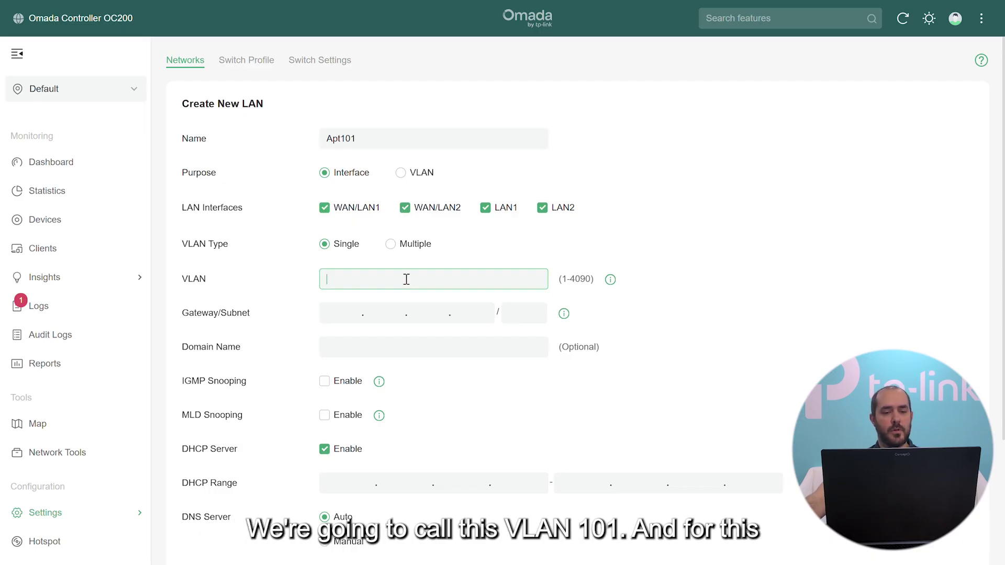
text(101)
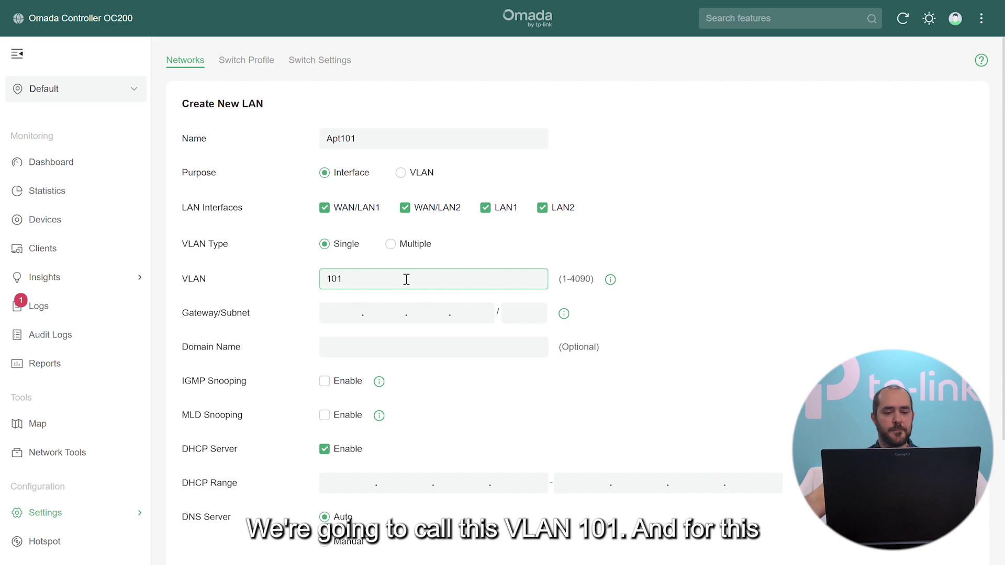
click(340, 313)
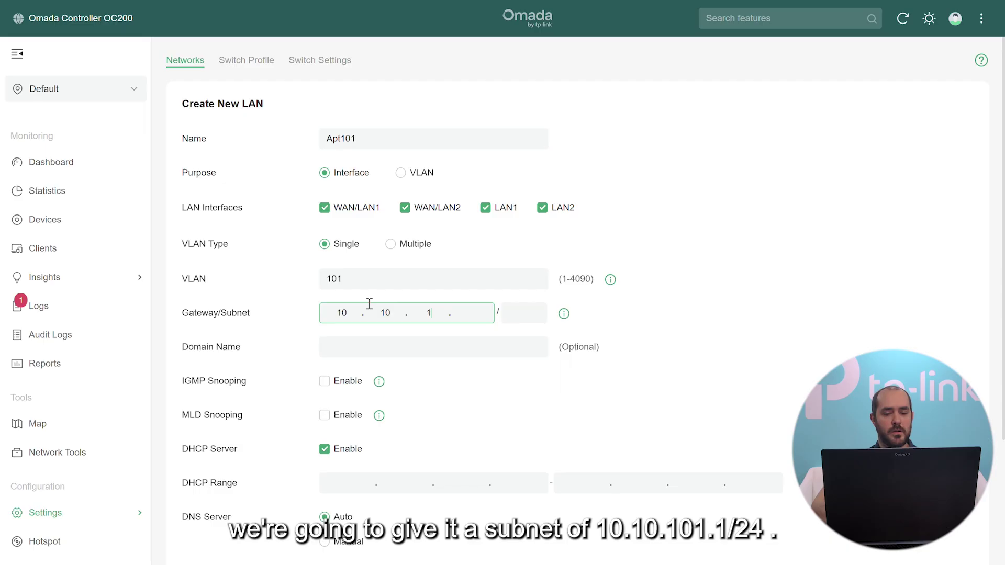
text(10.10.101.1)
key(Tab)
text(2)
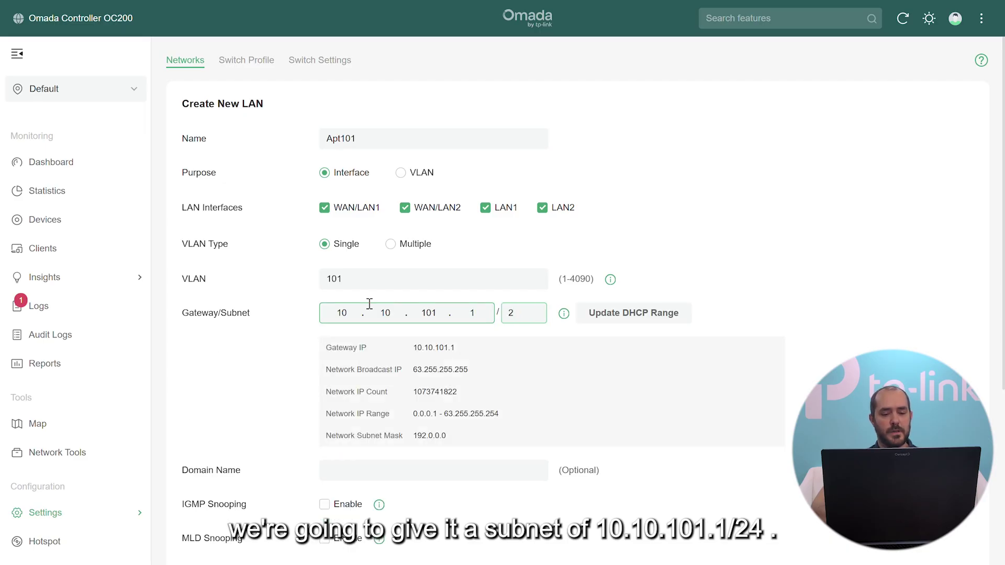
text(4)
Set Apt101's DHCP range to 10.10.101.100–10.10.101.200 and save the network.
click(631, 319)
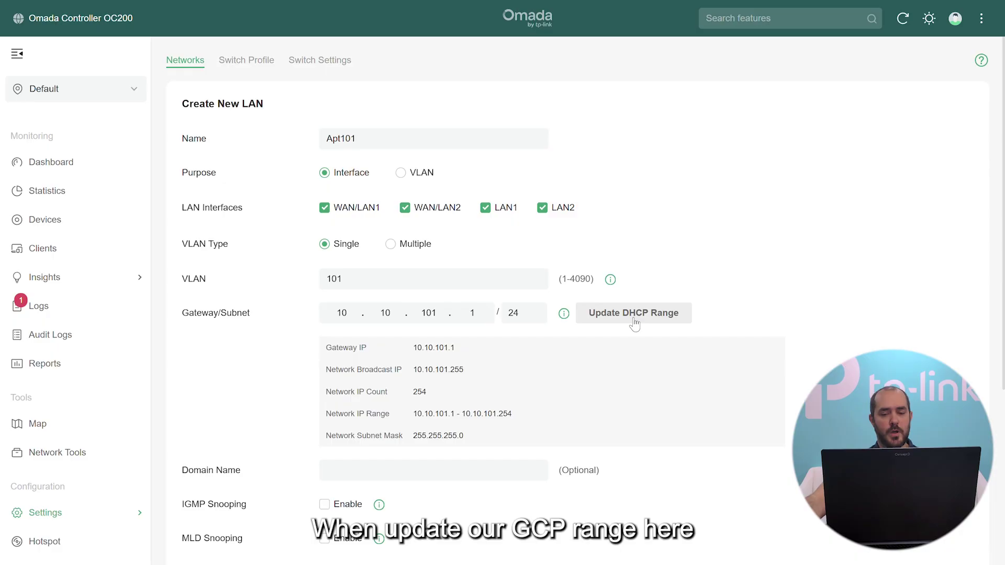
scroll(731, 410, down, 4)
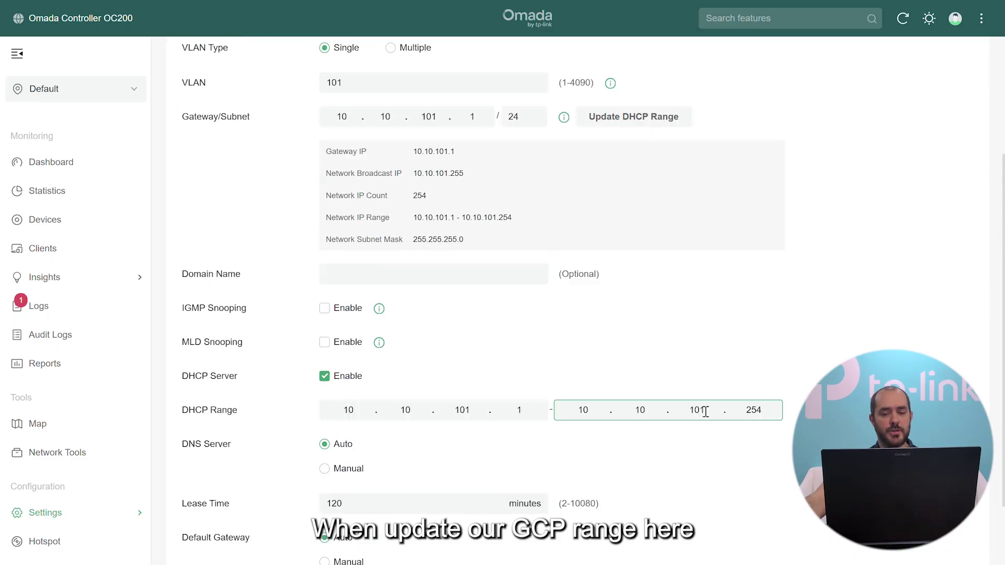
click(531, 410)
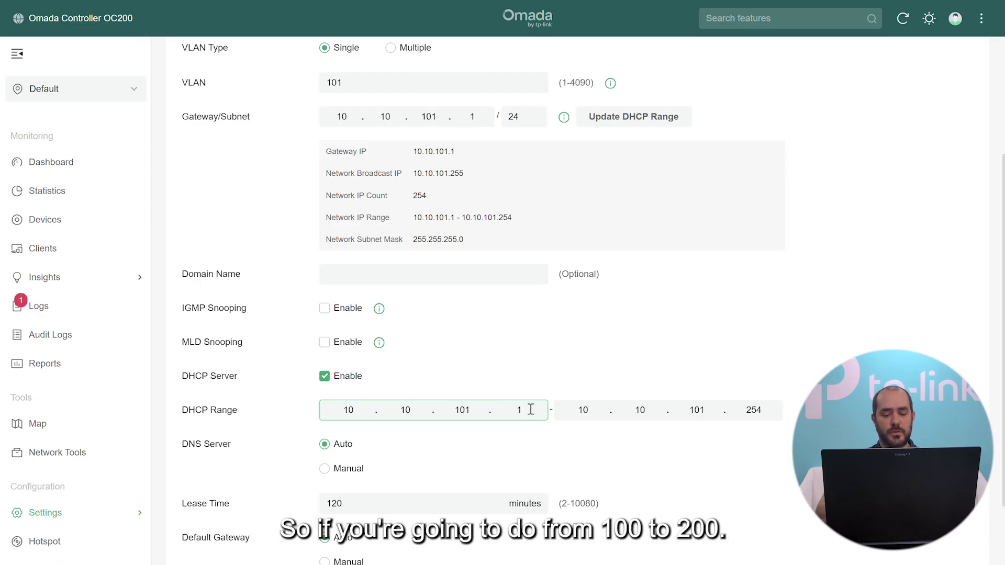
text(00)
click(738, 409)
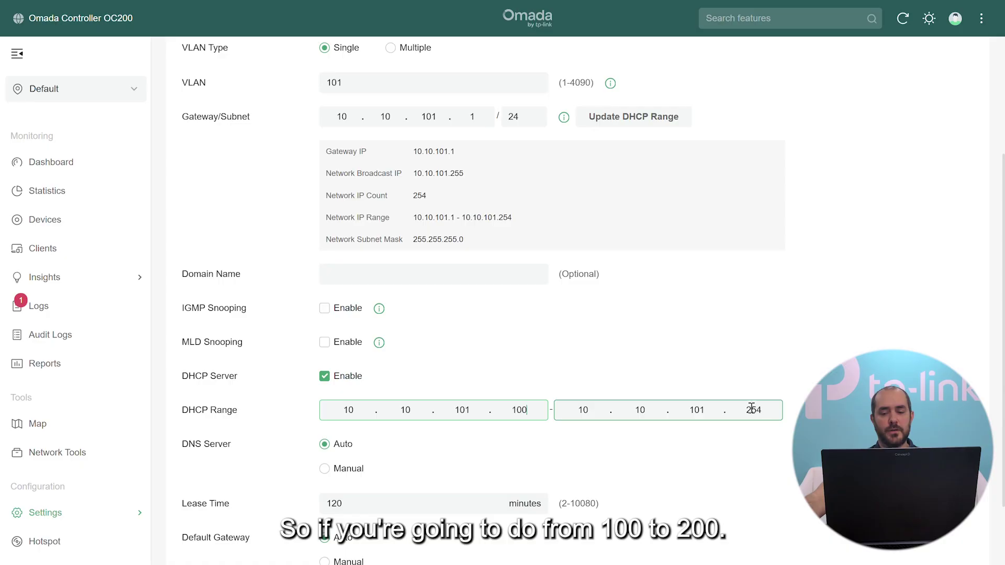
double_click(752, 409)
text(200)
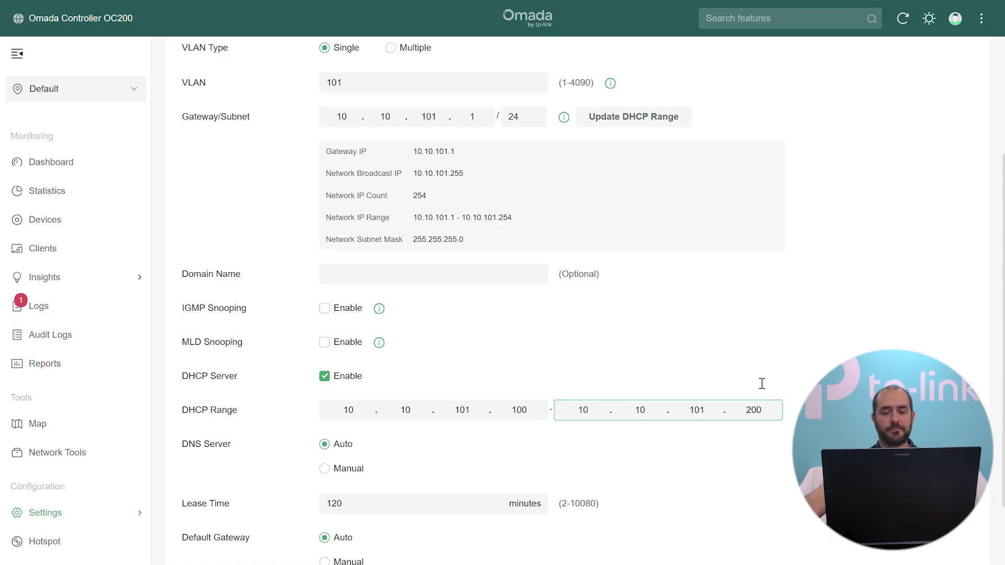
scroll(615, 355, down, 4)
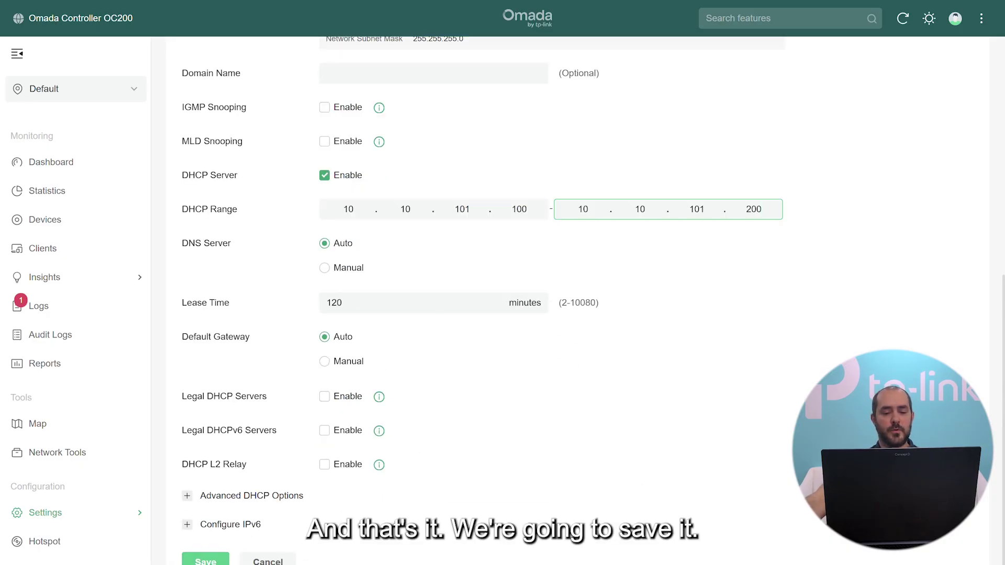
click(209, 560)
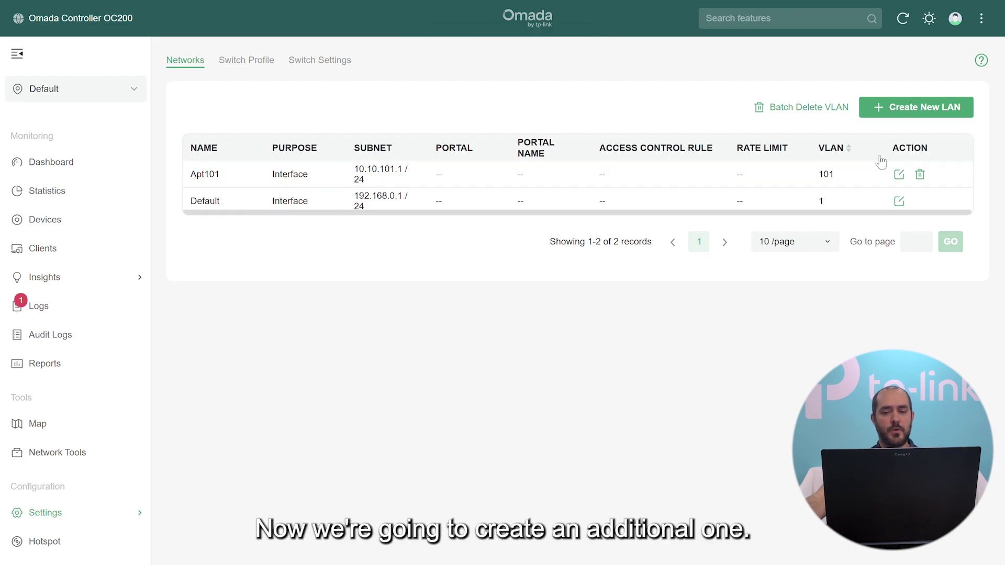
Create LAN Apt102 with VLAN 102 and gateway 10.10.102.1/24.
click(921, 108)
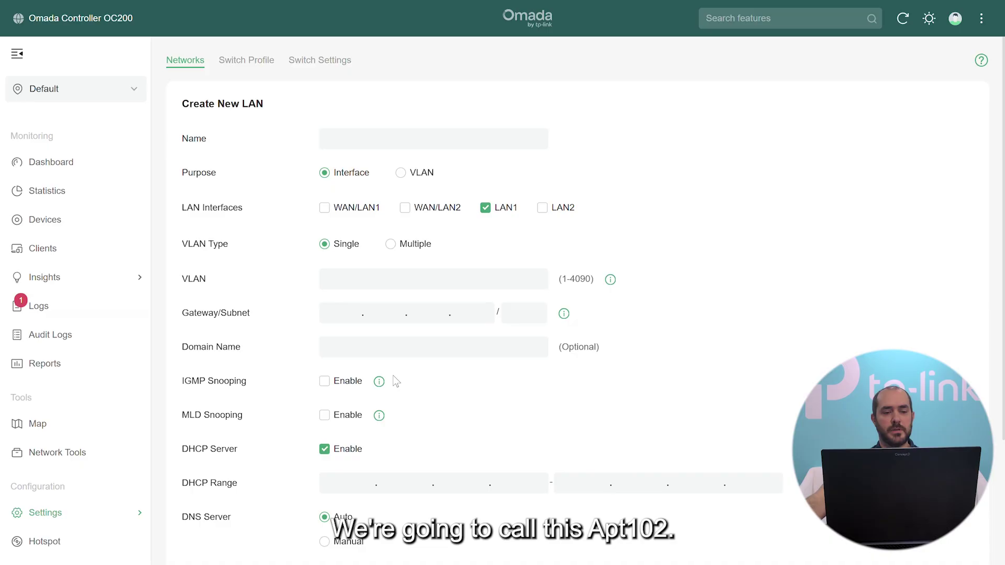
click(419, 139)
text(Apt1)
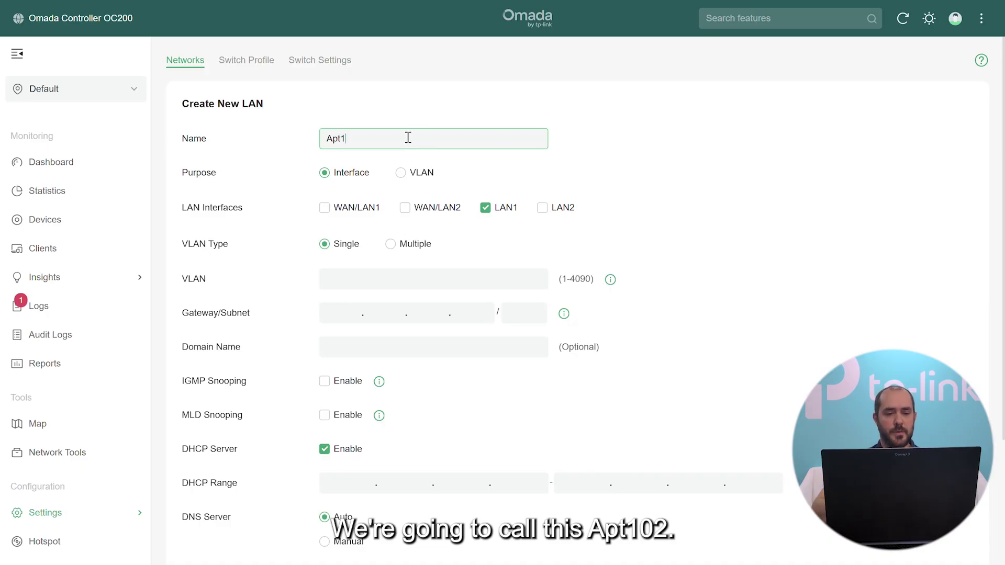
text(02)
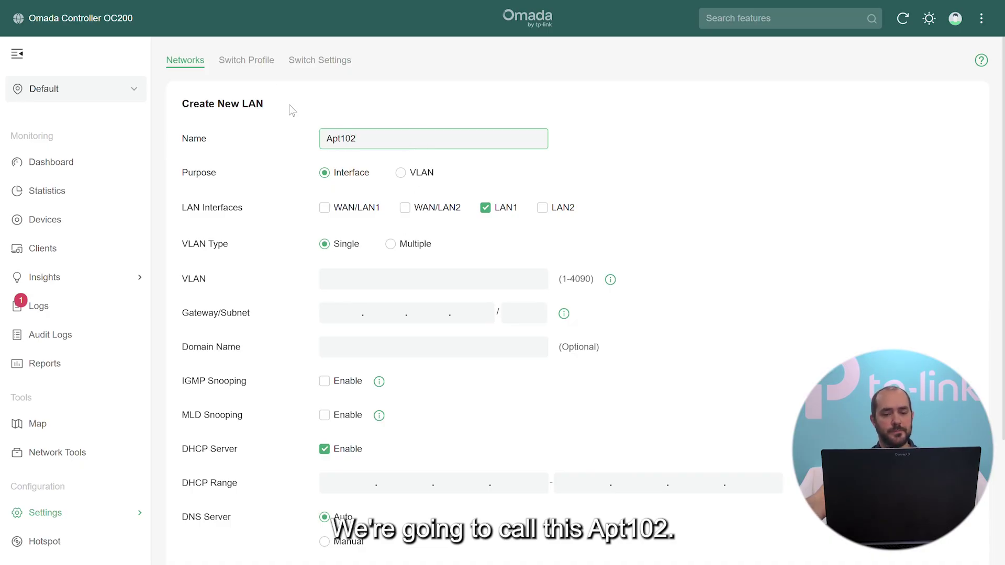
click(325, 209)
click(450, 209)
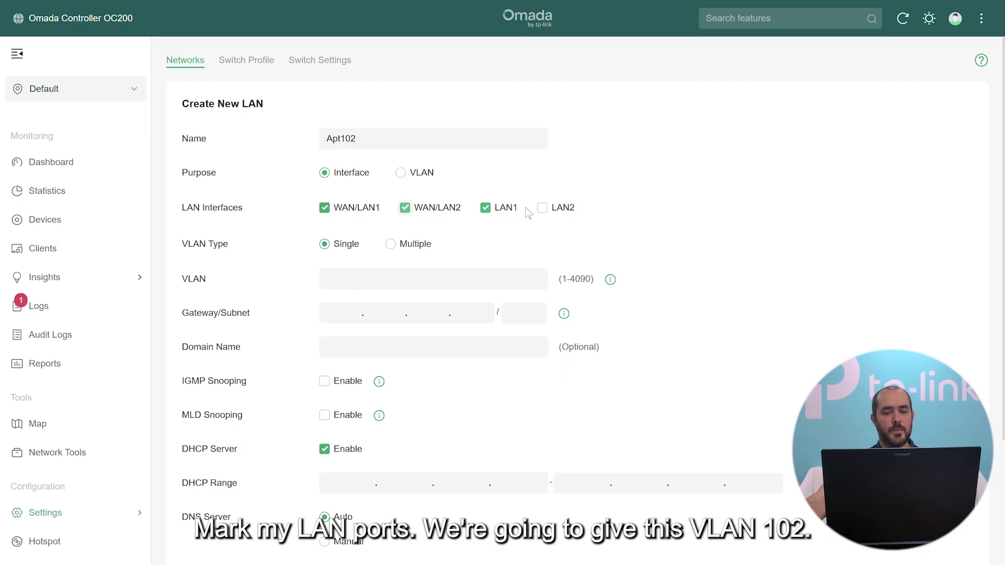
click(377, 272)
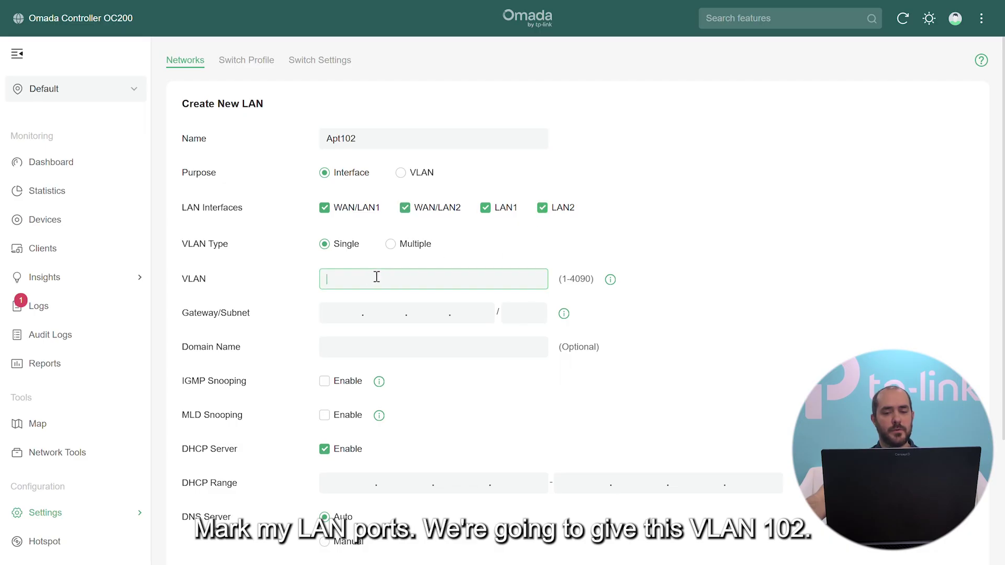
text(102)
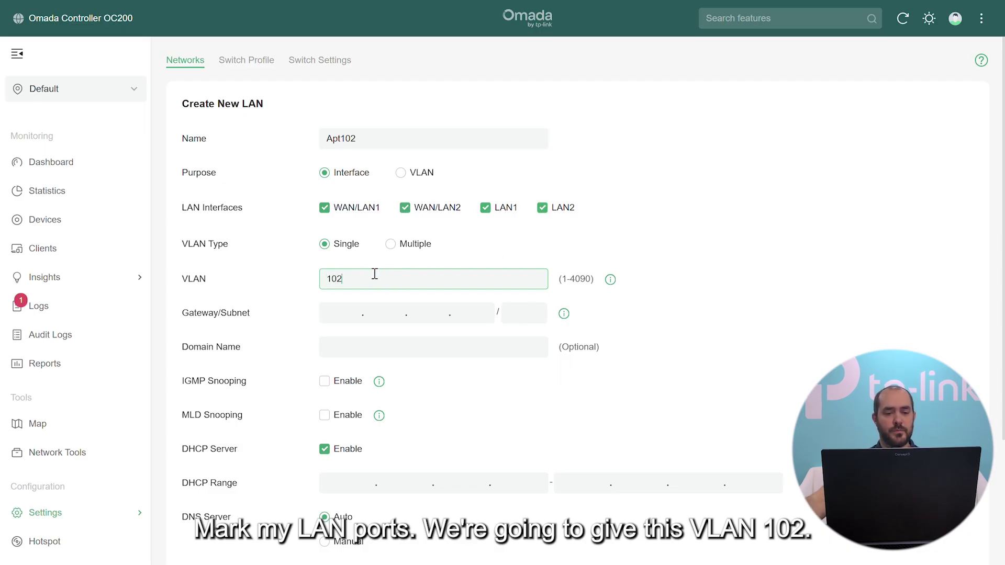
click(349, 312)
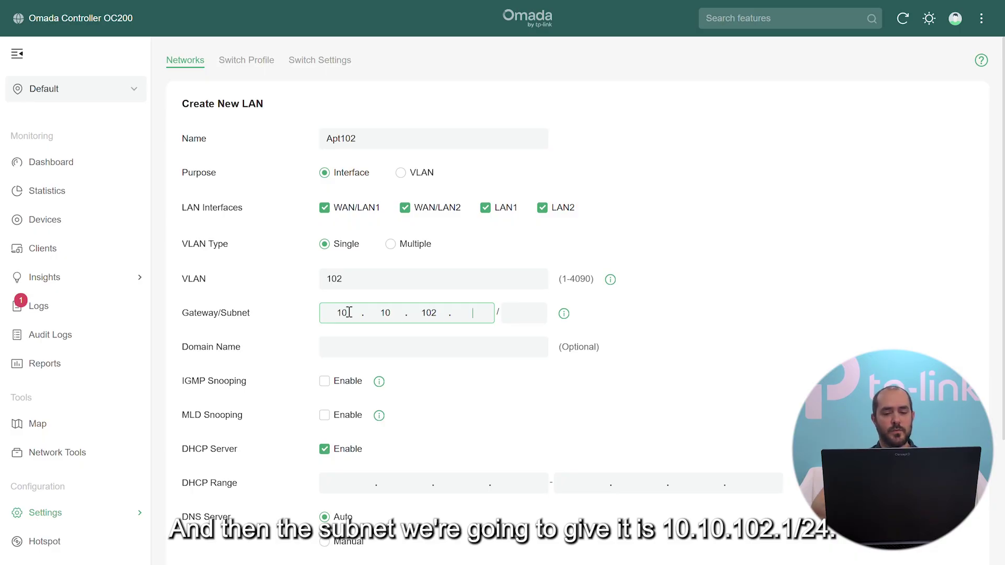
key(Tab)
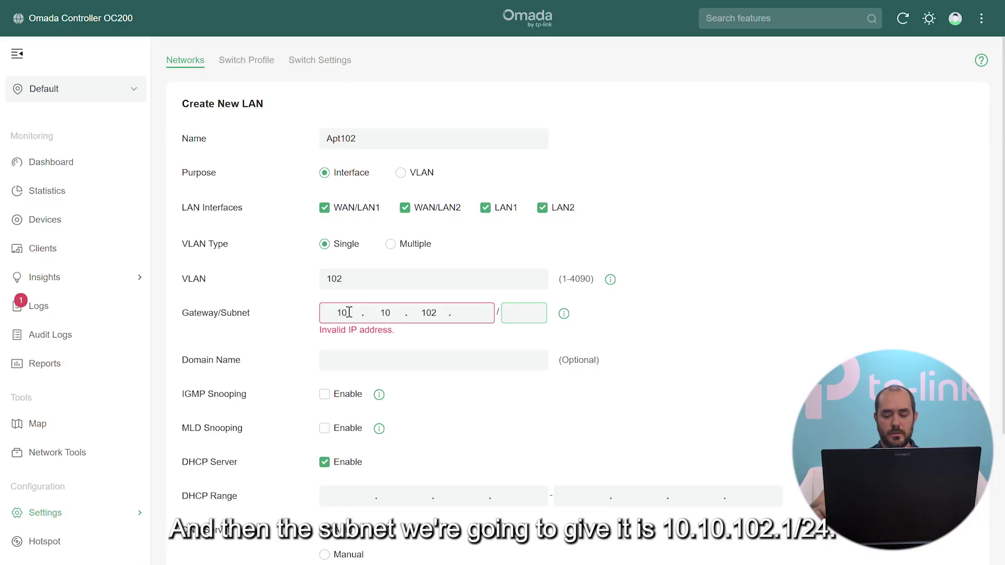
double_click(349, 312)
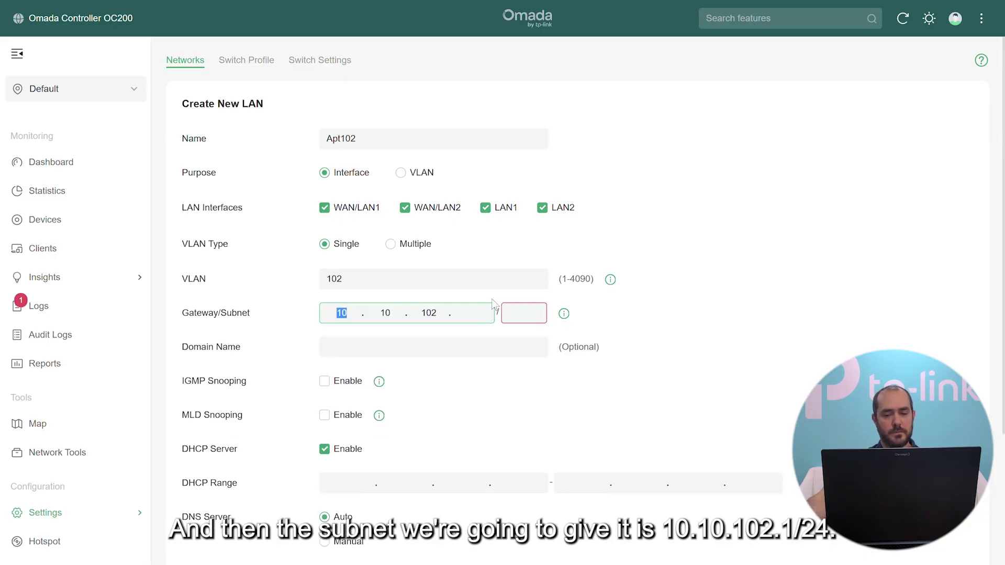
click(478, 312)
text(1)
click(518, 315)
text(24)
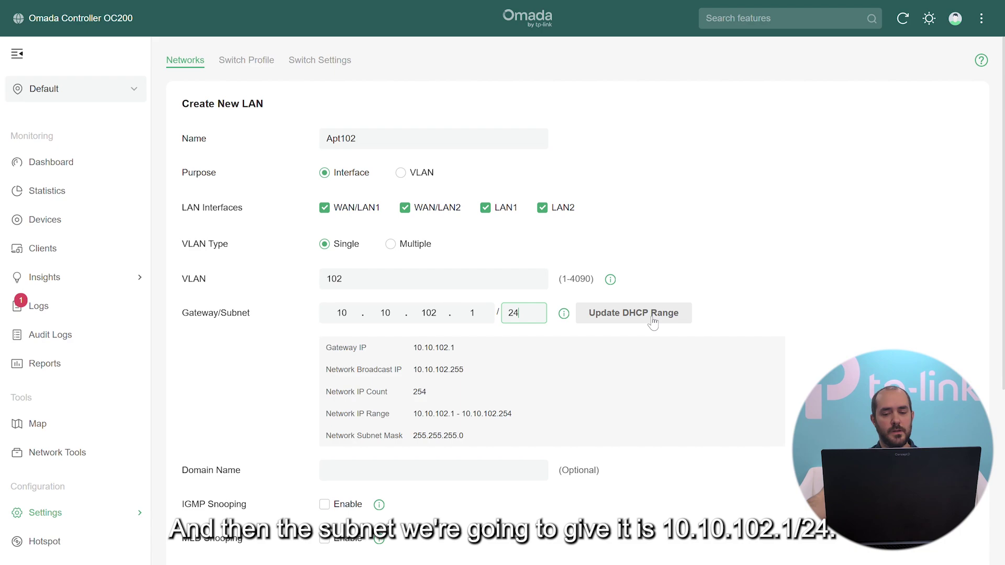
Set Apt102's DHCP range to 10.10.102.100–10.10.102.200 and save the network.
click(647, 325)
scroll(633, 335, down, 4)
click(541, 406)
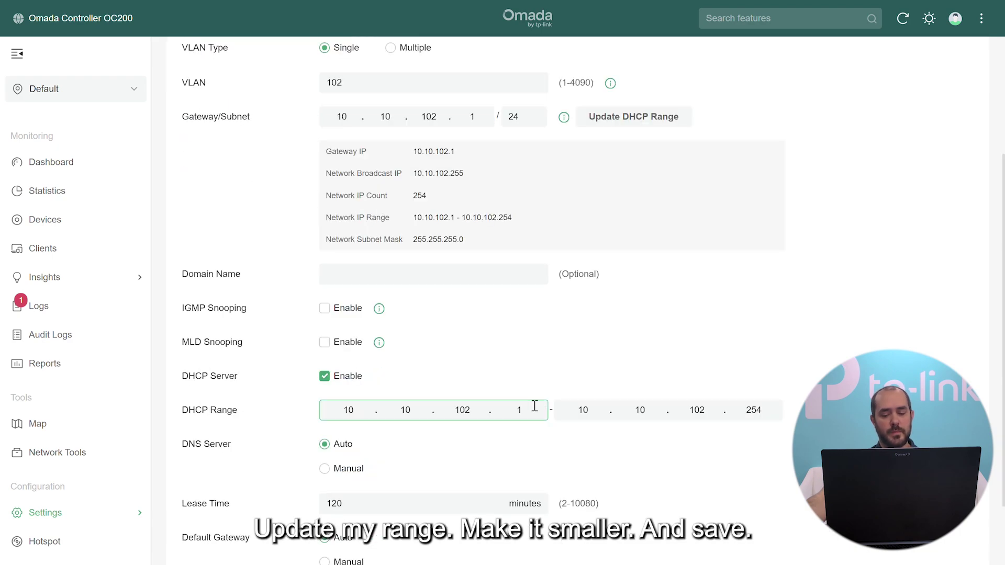
drag(754, 409, 771, 408)
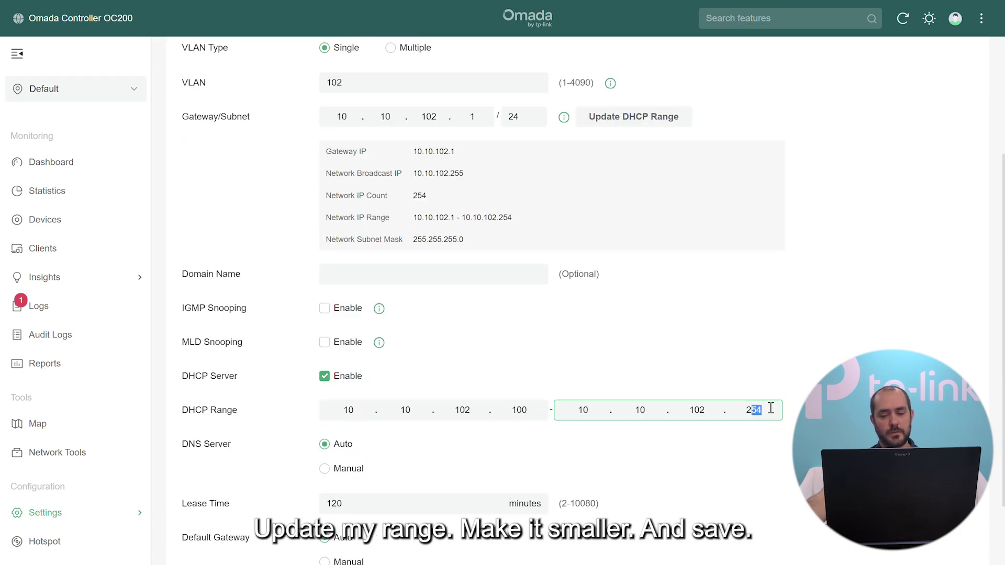
text(00)
scroll(769, 411, down, 3)
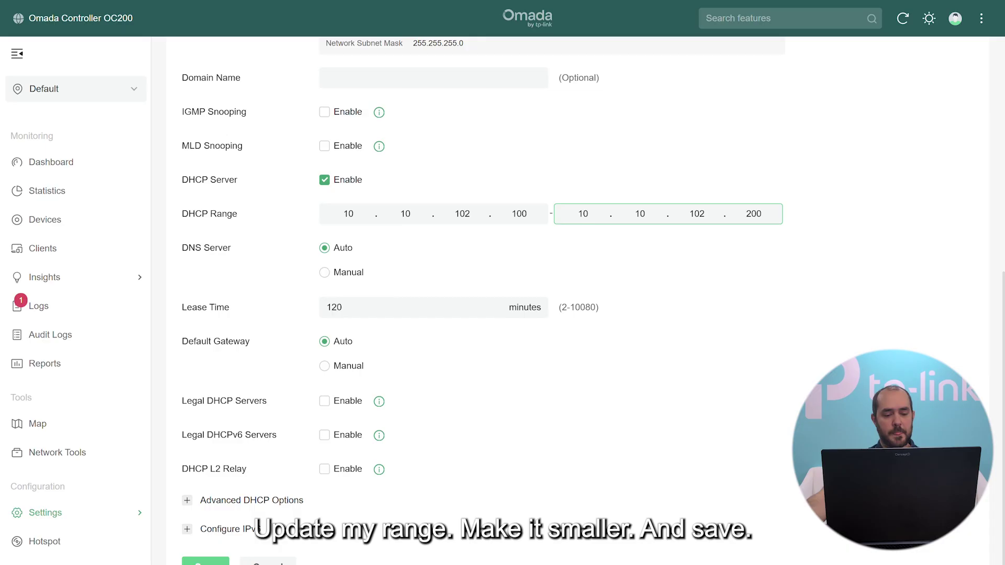
click(217, 563)
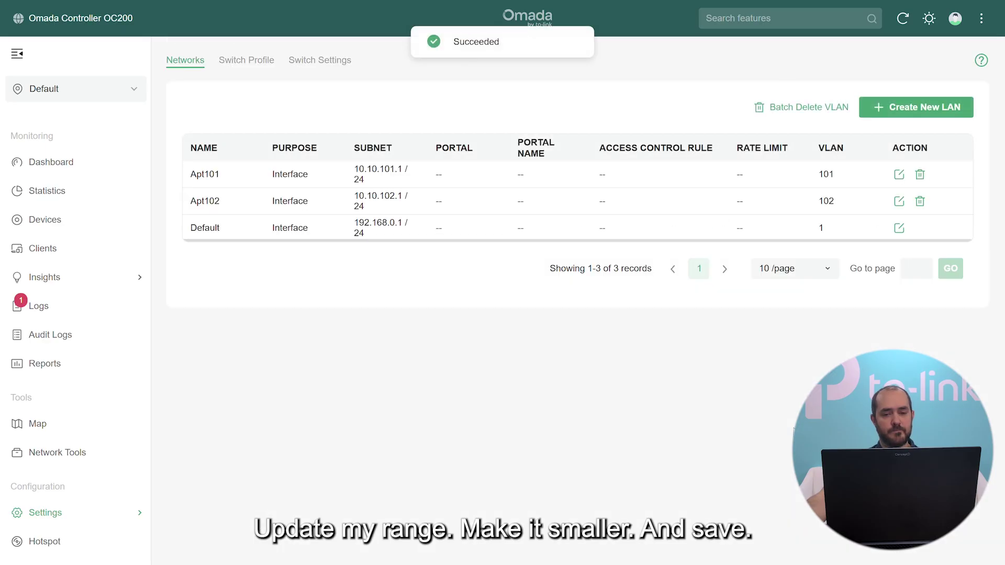
Create LAN Apt103 on all interfaces with VLAN 103 and gateway 10.10.103.1/24.
click(913, 116)
click(372, 137)
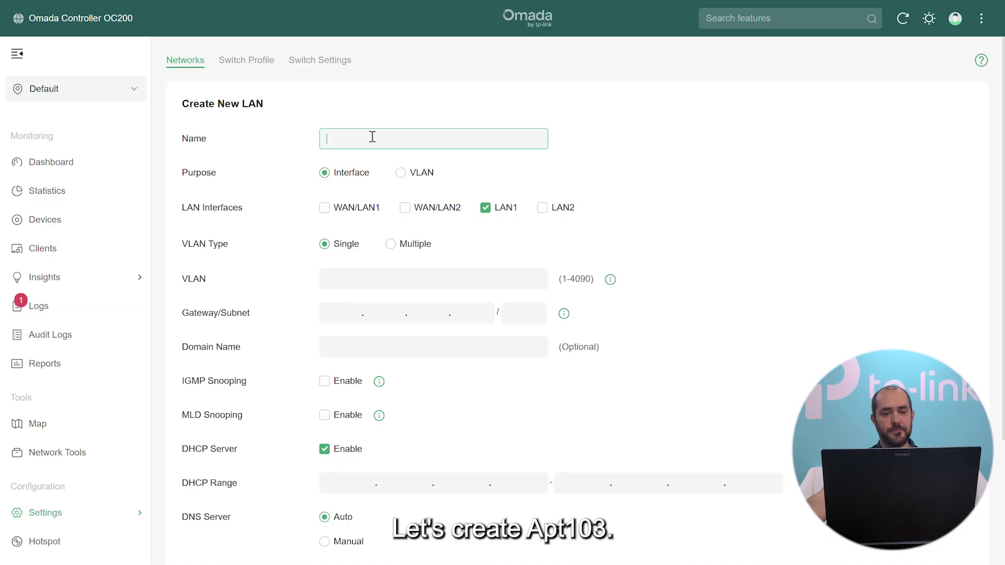
text(Apt10)
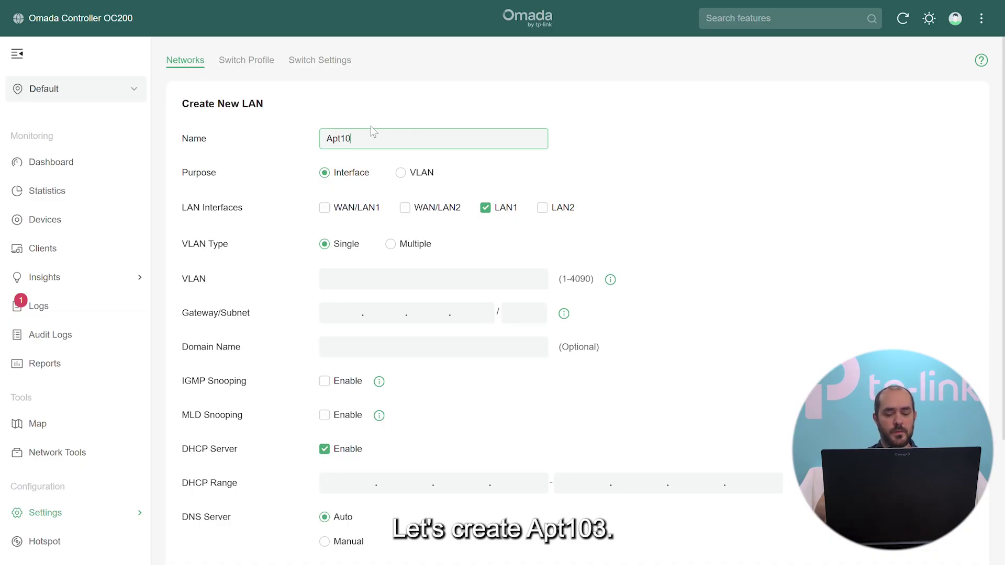
text(2)
key(BackSpace)
text(3)
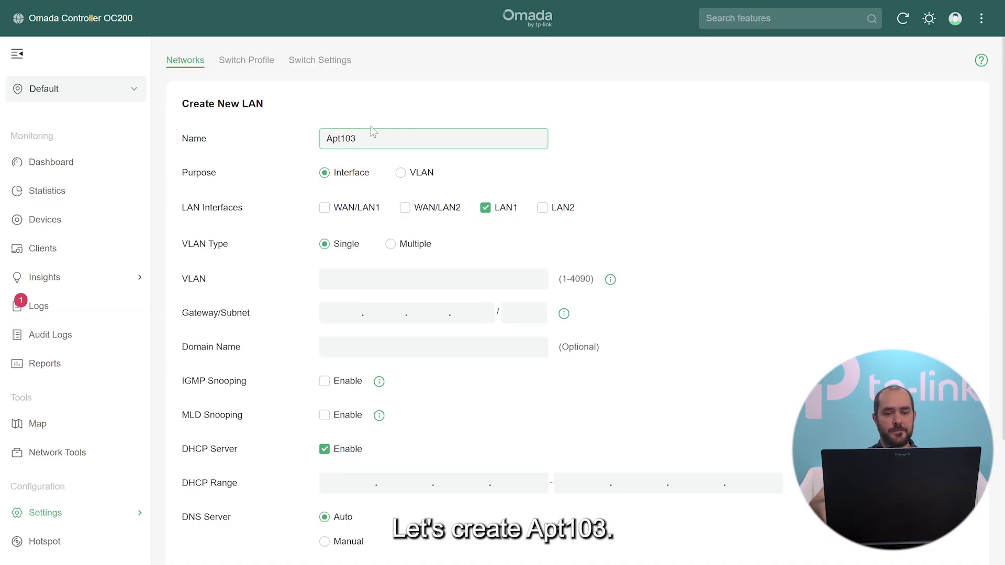
click(324, 208)
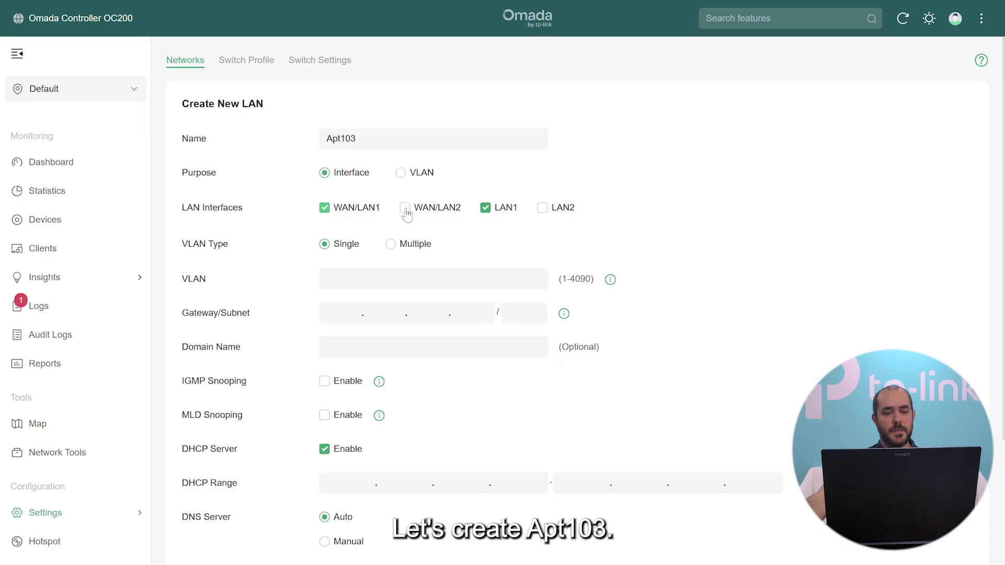
click(405, 209)
click(554, 209)
click(361, 278)
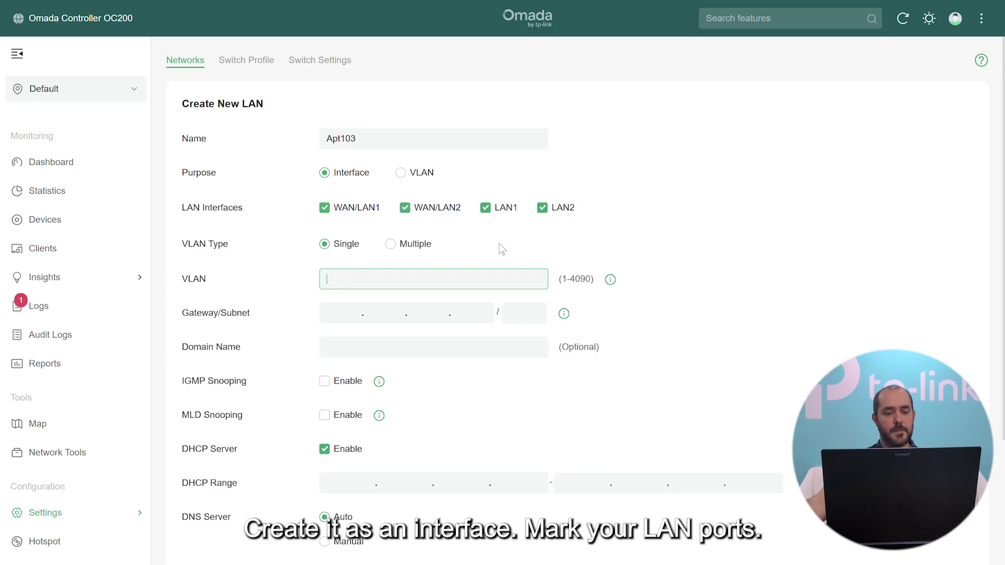
text(103)
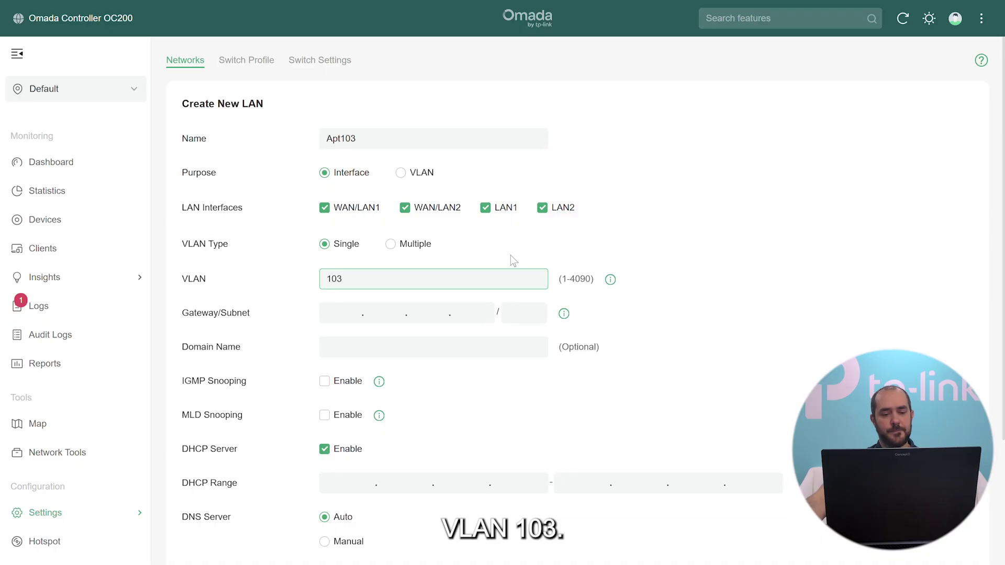
click(340, 316)
text(1)
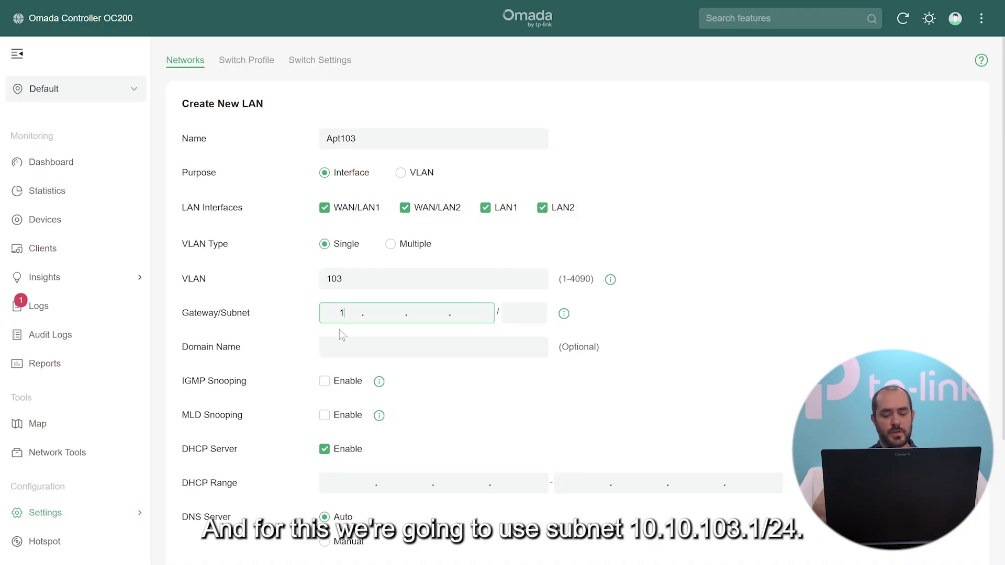
text(0.10.10)
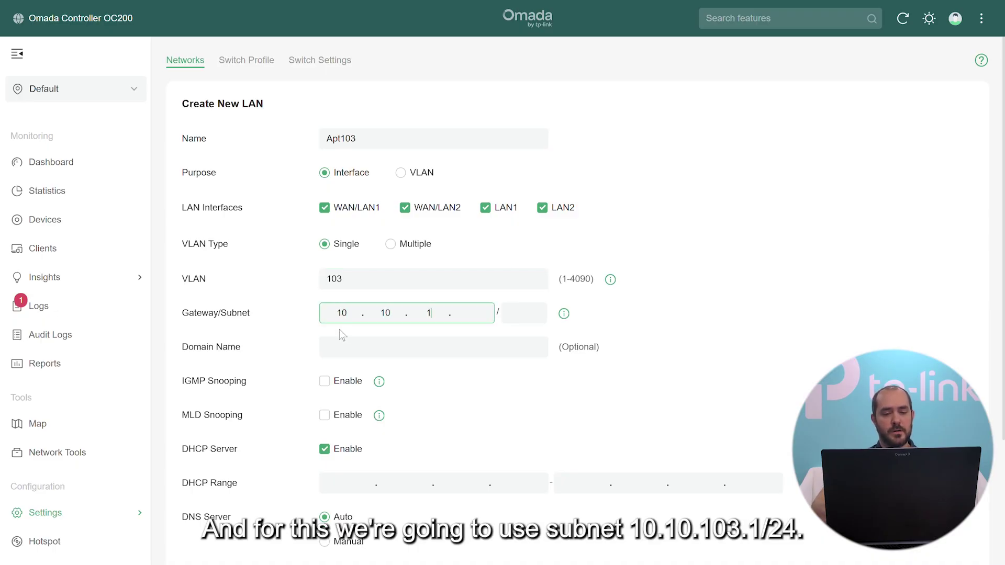
text(3.1)
key(Tab)
text(24)
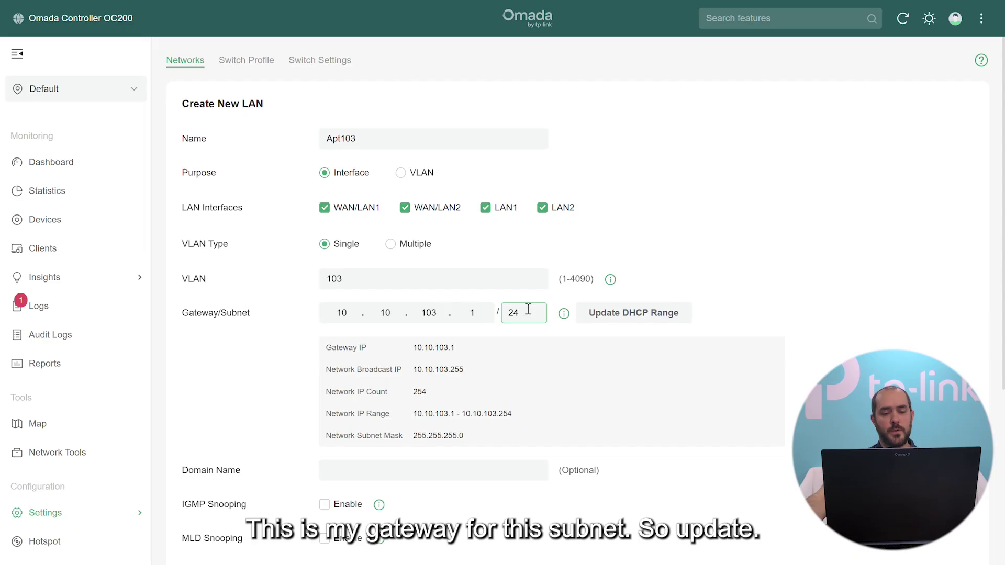
Set Apt103's DHCP range to 10.10.103.100–10.10.103.200 and save the network.
click(623, 317)
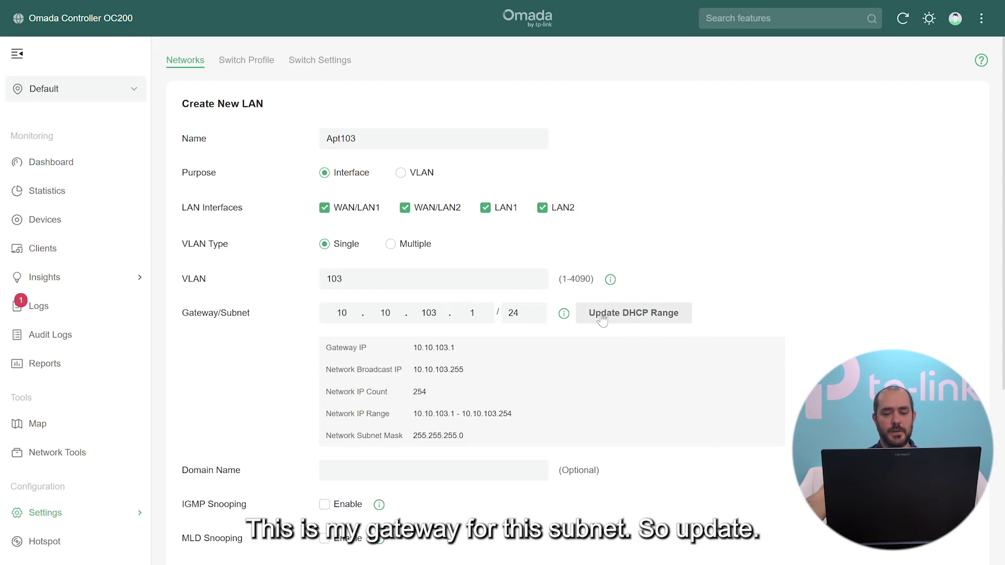
scroll(523, 340, down, 4)
click(538, 404)
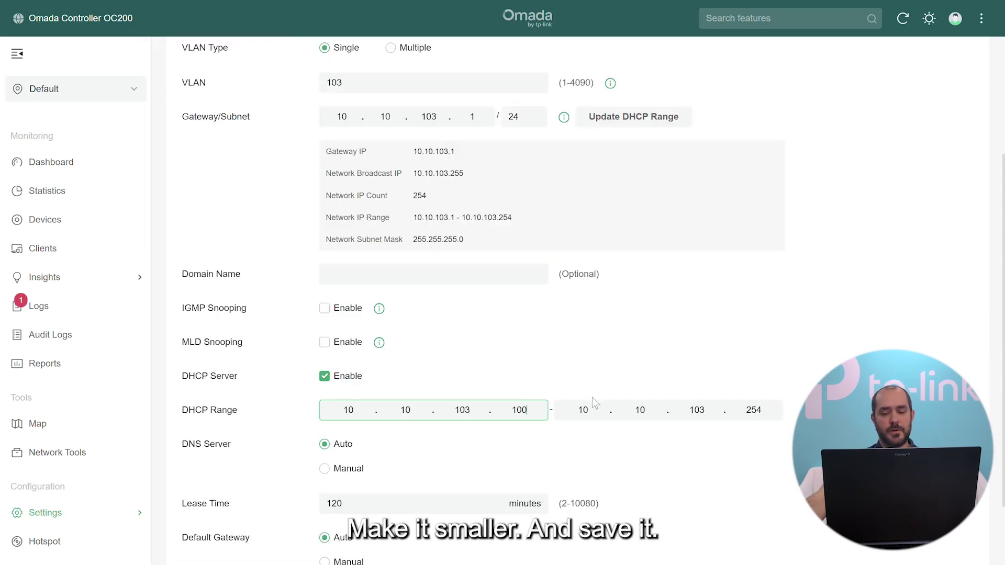
double_click(754, 410)
text(200)
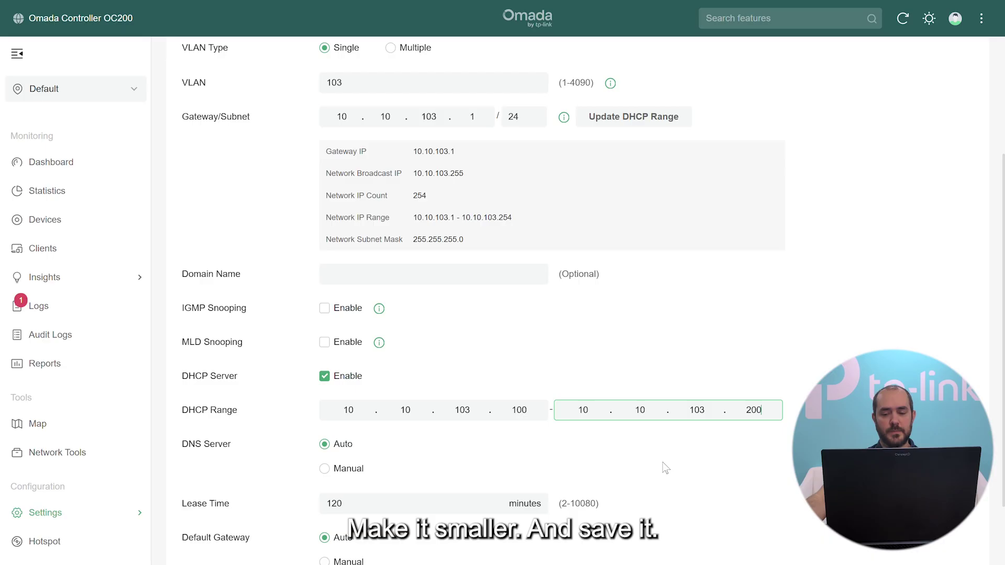
scroll(285, 481, down, 4)
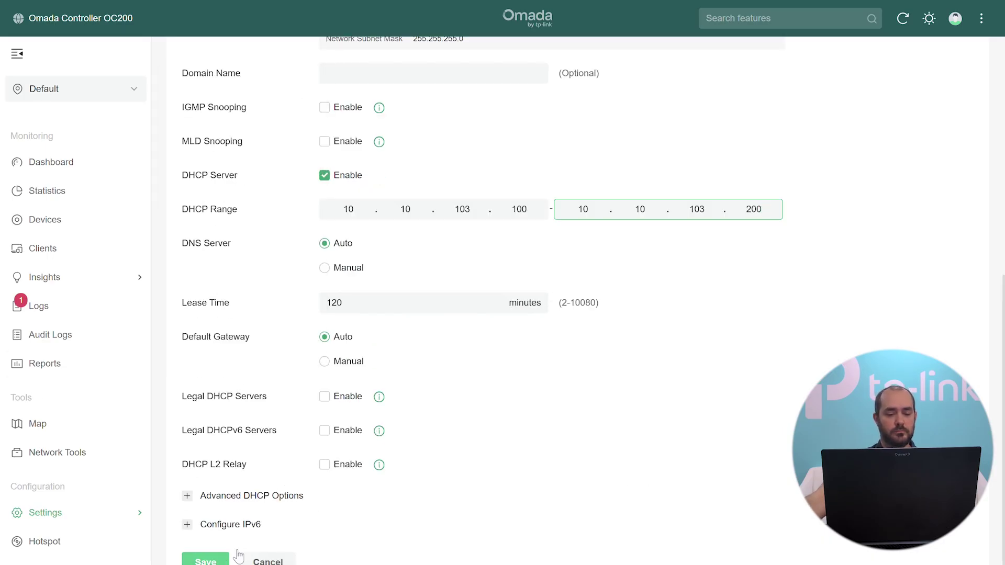
click(224, 562)
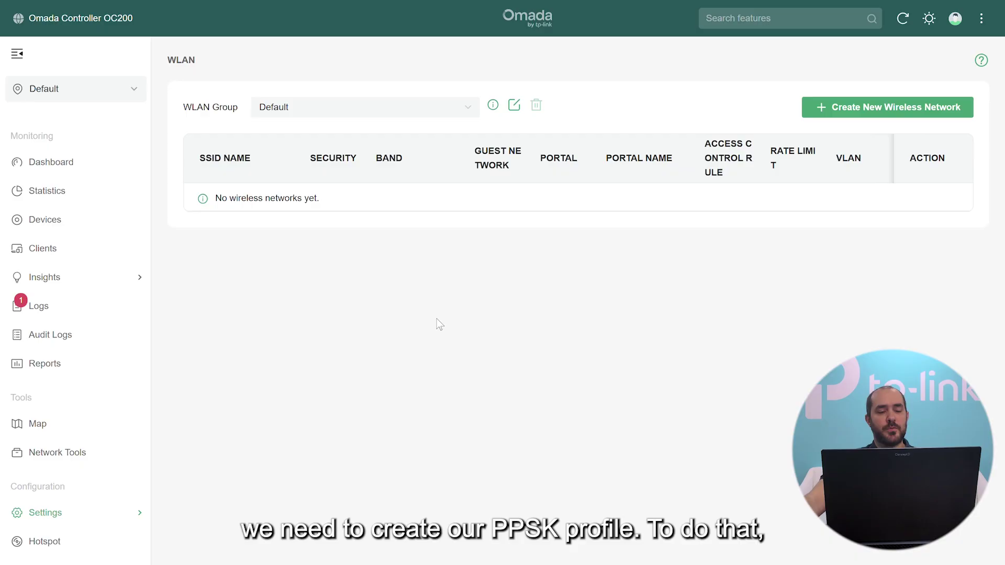
Go to Settings > Network Profile > PPSK to view the empty profile list.
mouse_move(55, 517)
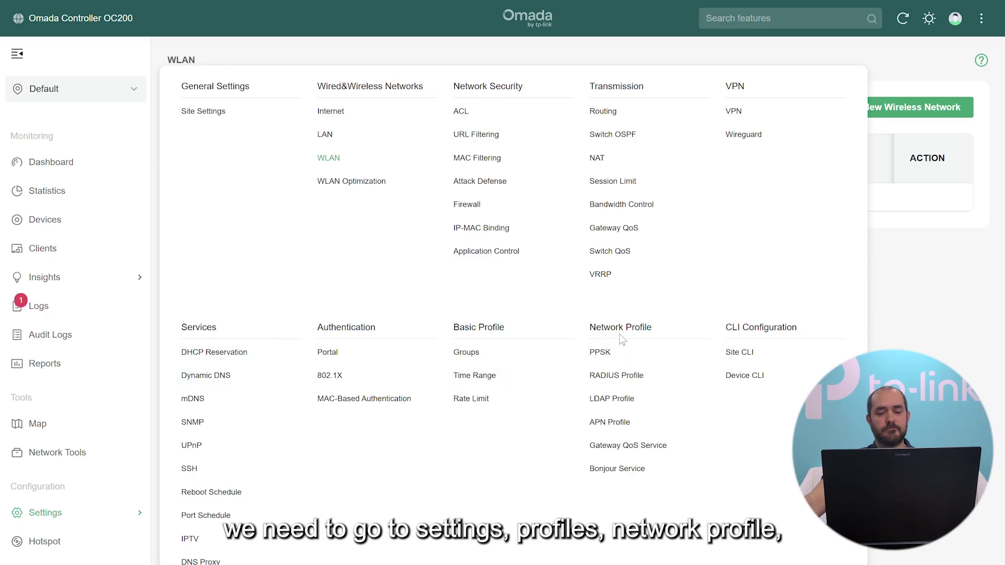
click(605, 357)
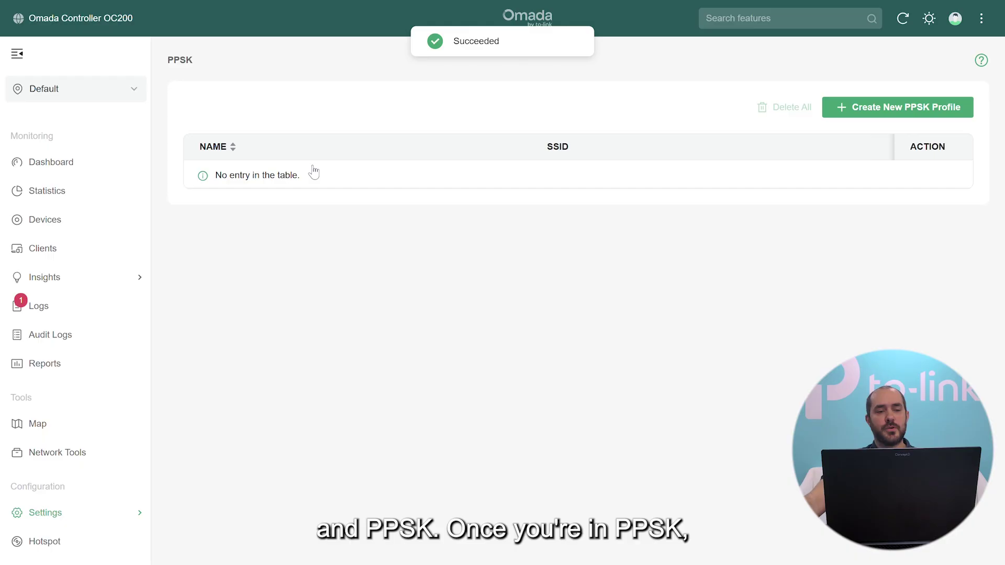
Create a new PPSK profile and name it 'OMADA Building'.
click(864, 113)
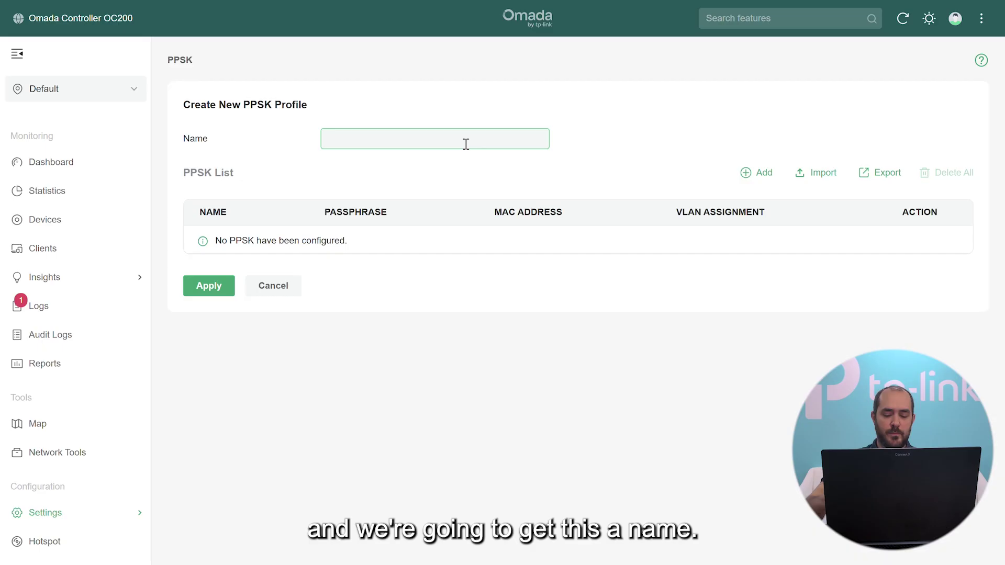
text(OMA)
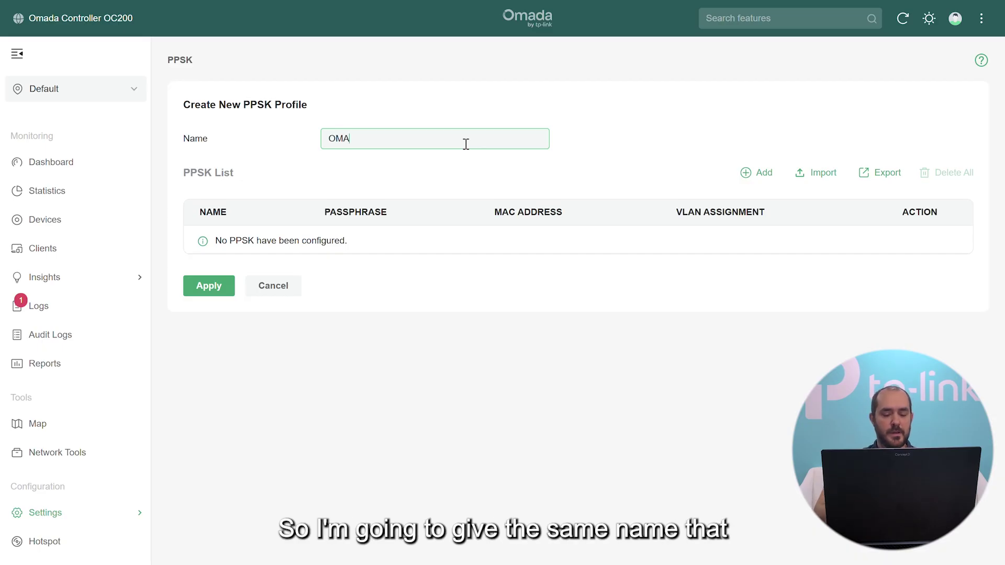
text(D)
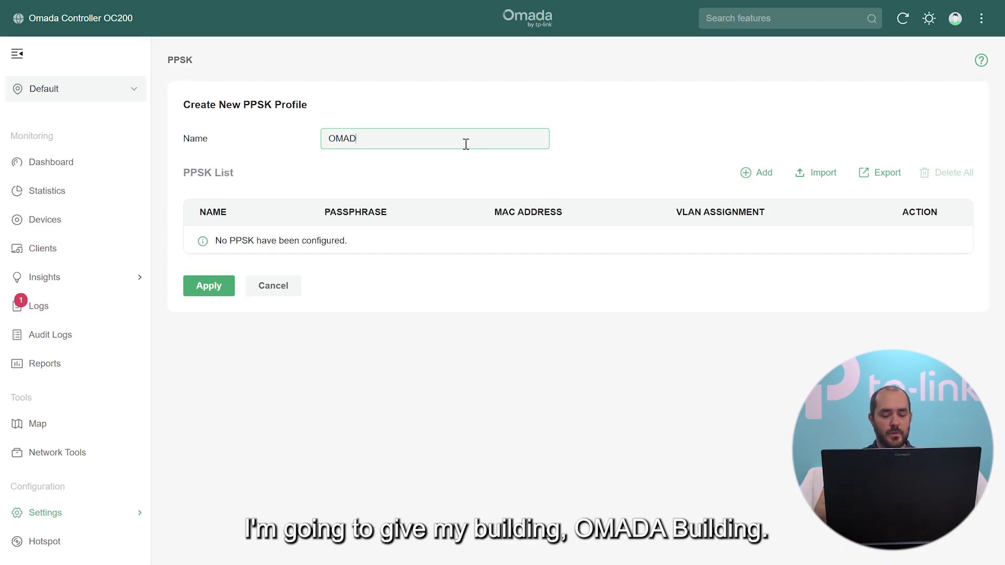
text(A Buil)
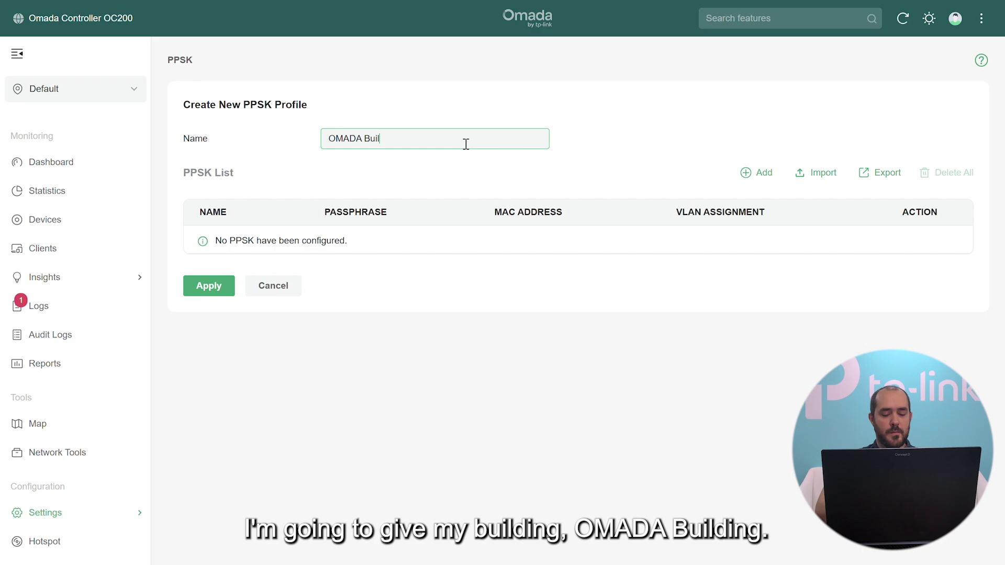
text(ding)
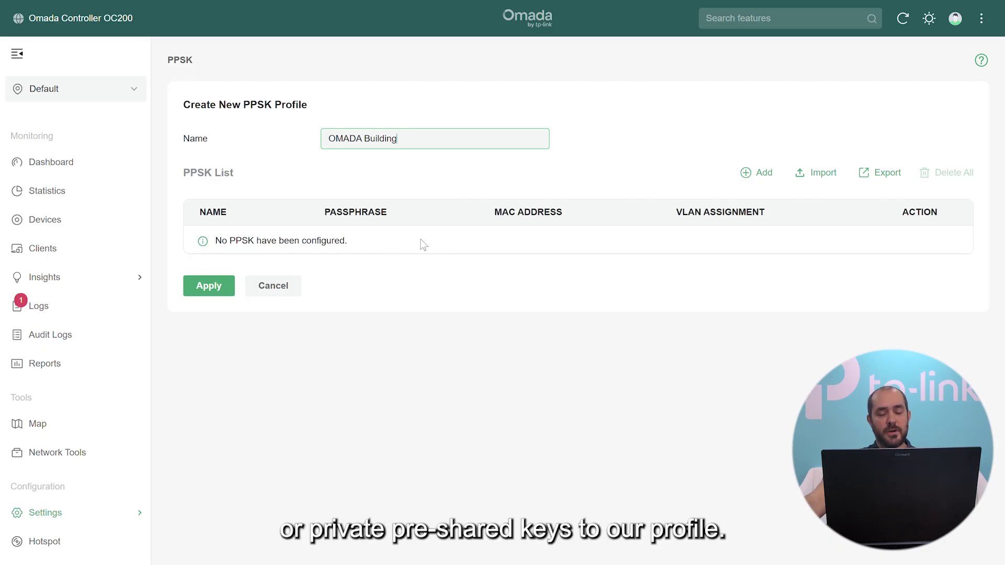
Add a manual PPSK named Apt101 with its passphrase and VLAN 101.
click(758, 173)
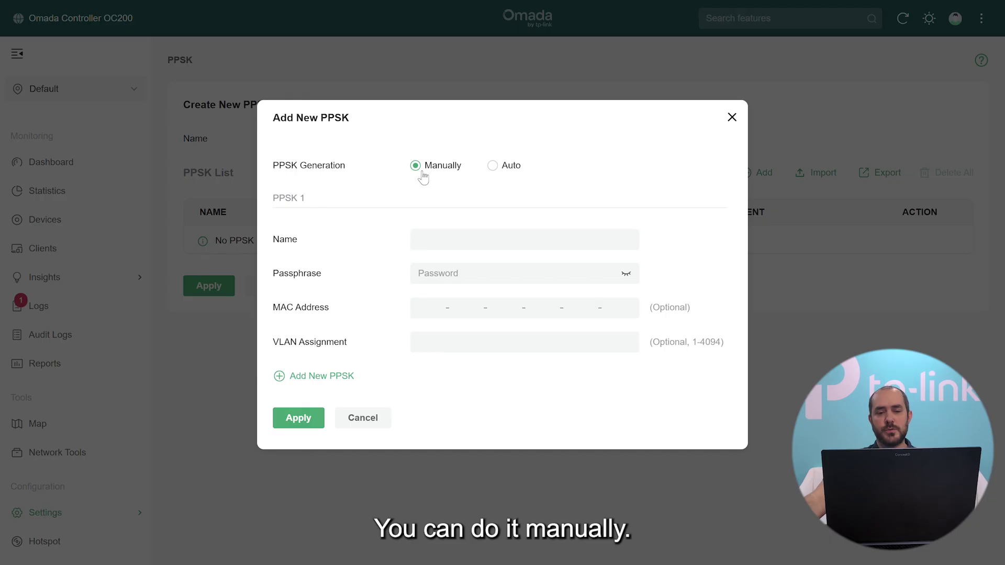
click(441, 241)
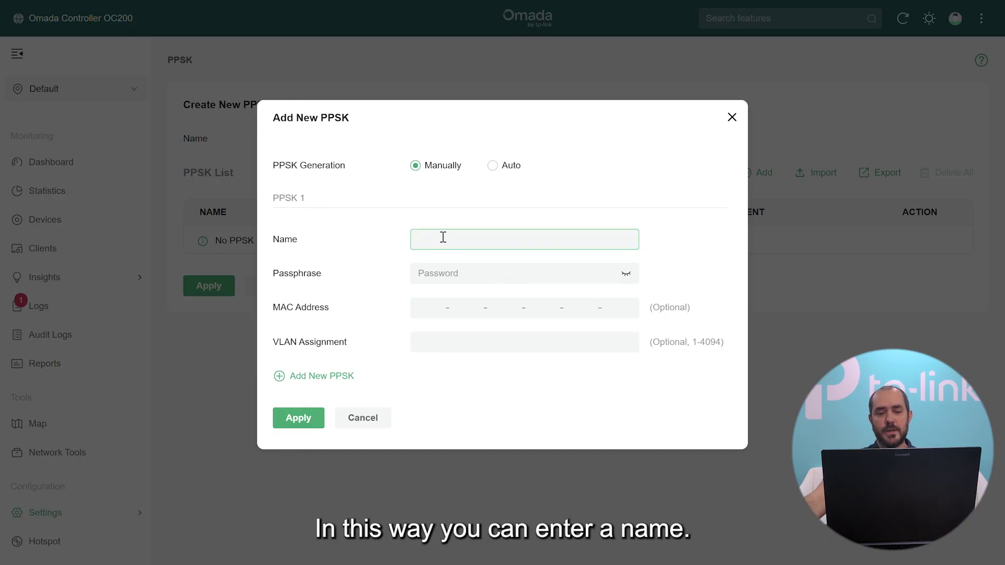
text(Ap)
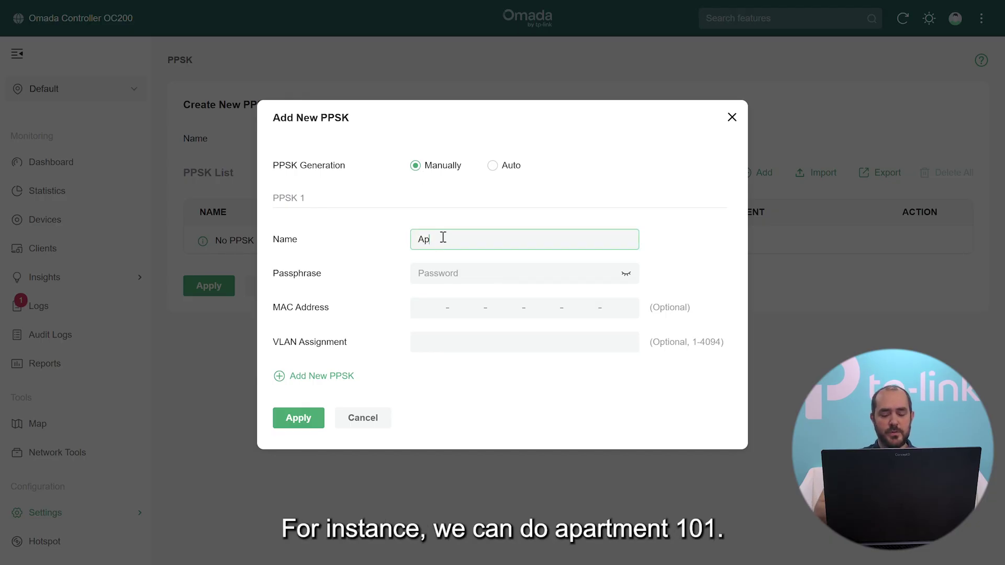
text(t101)
click(618, 281)
text(A)
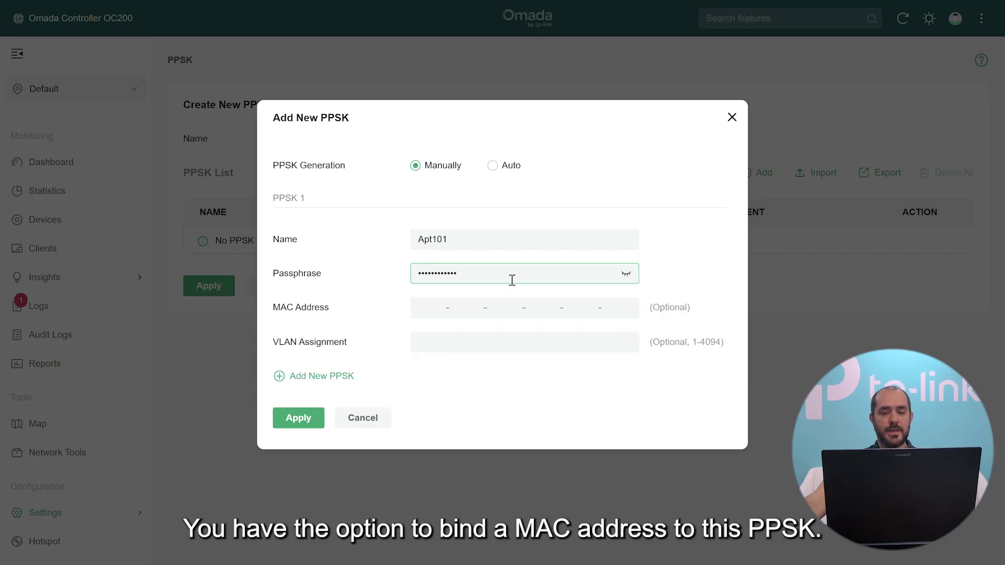
click(436, 309)
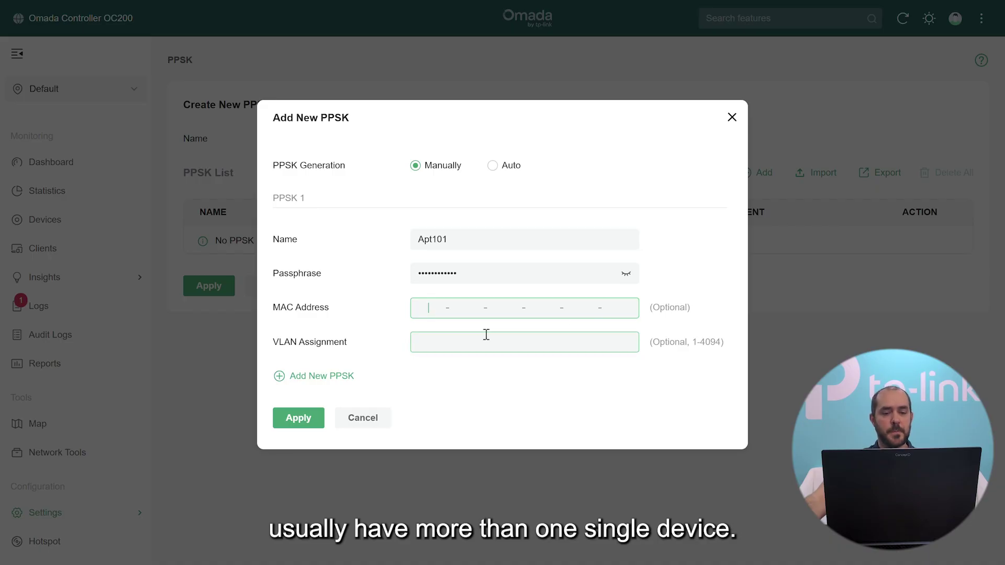
click(417, 240)
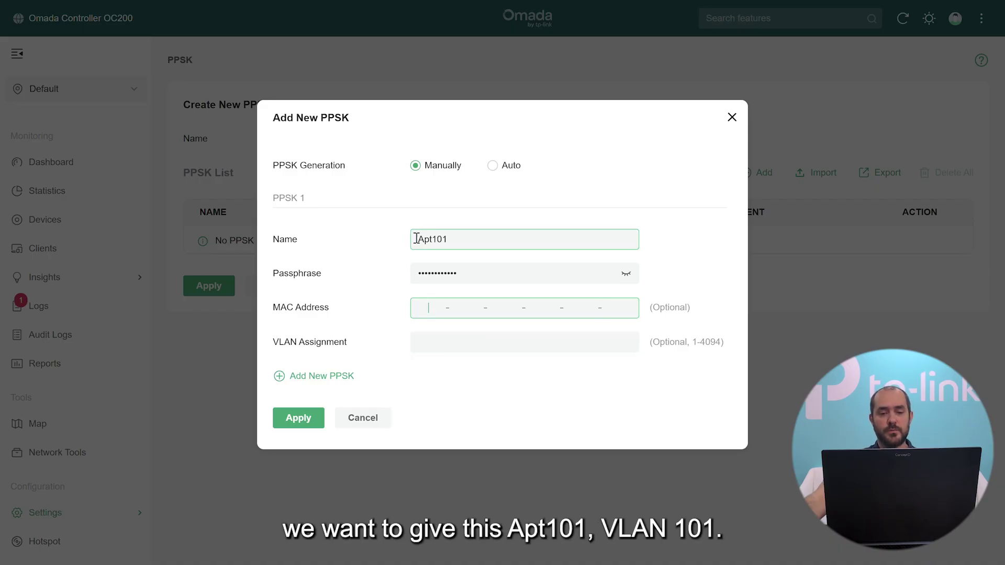
drag(418, 239, 464, 238)
click(464, 239)
click(454, 340)
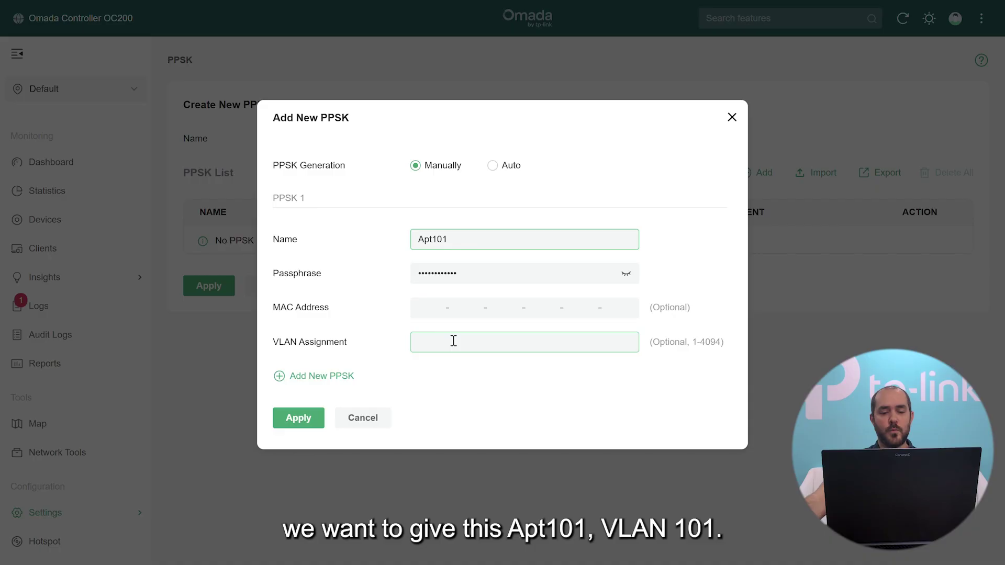
text(101)
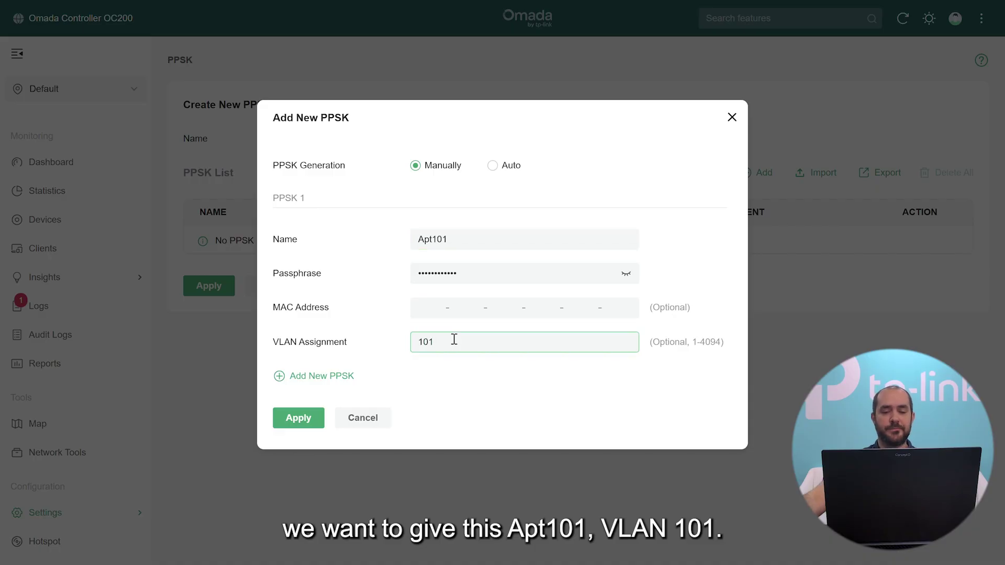
Add a second manual PPSK, Apt102, with its own passphrase and VLAN 102.
click(314, 378)
click(492, 382)
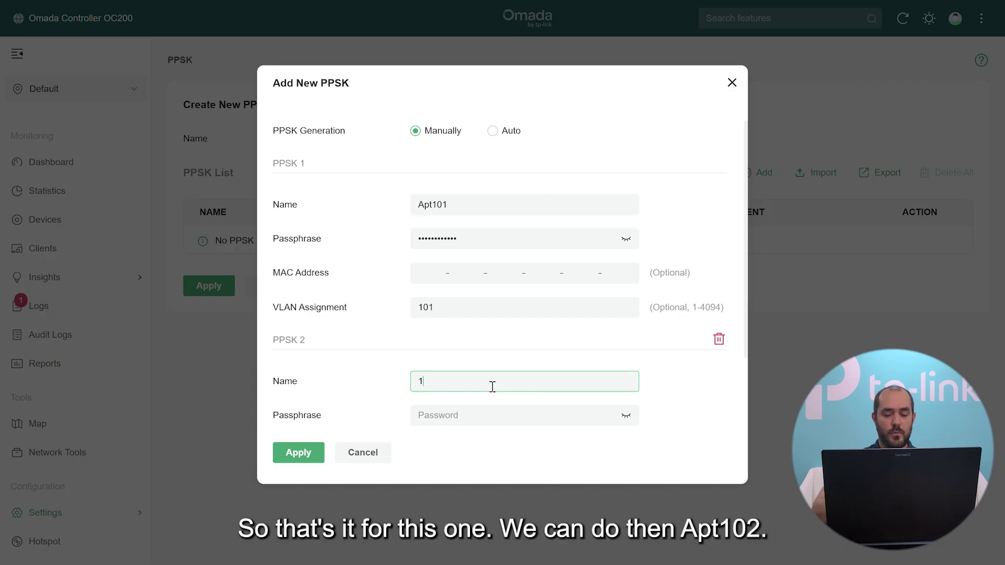
text(Apt102)
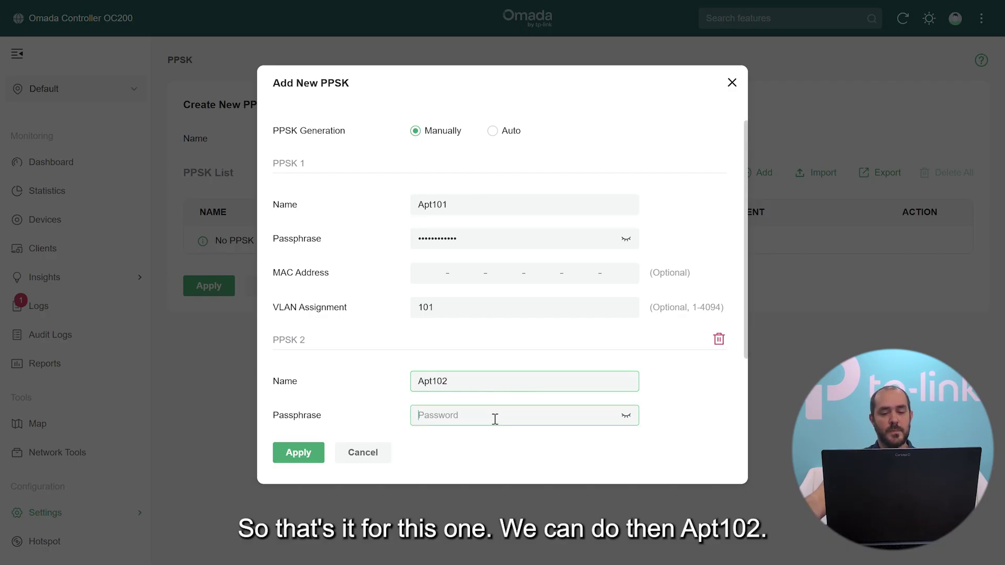
click(494, 417)
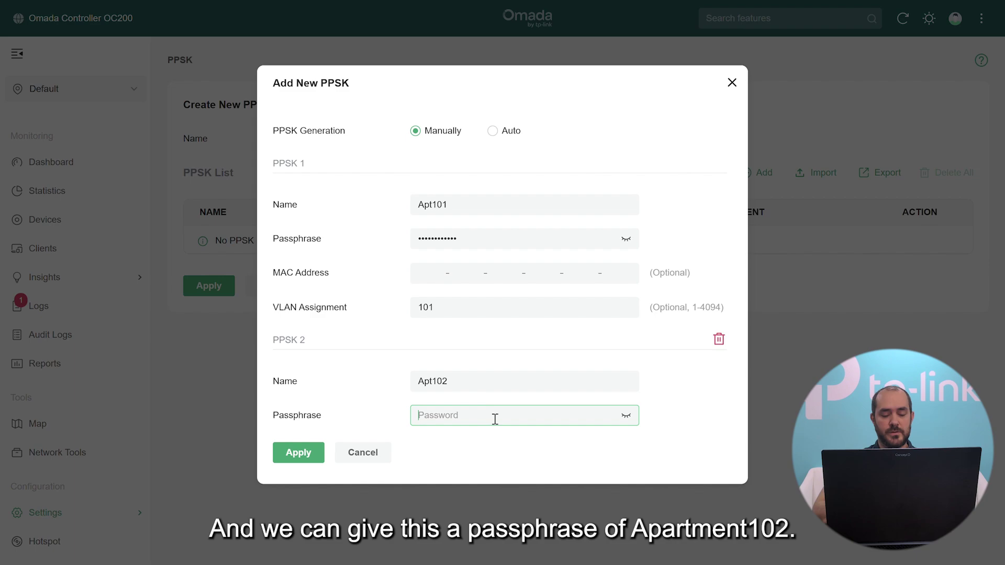
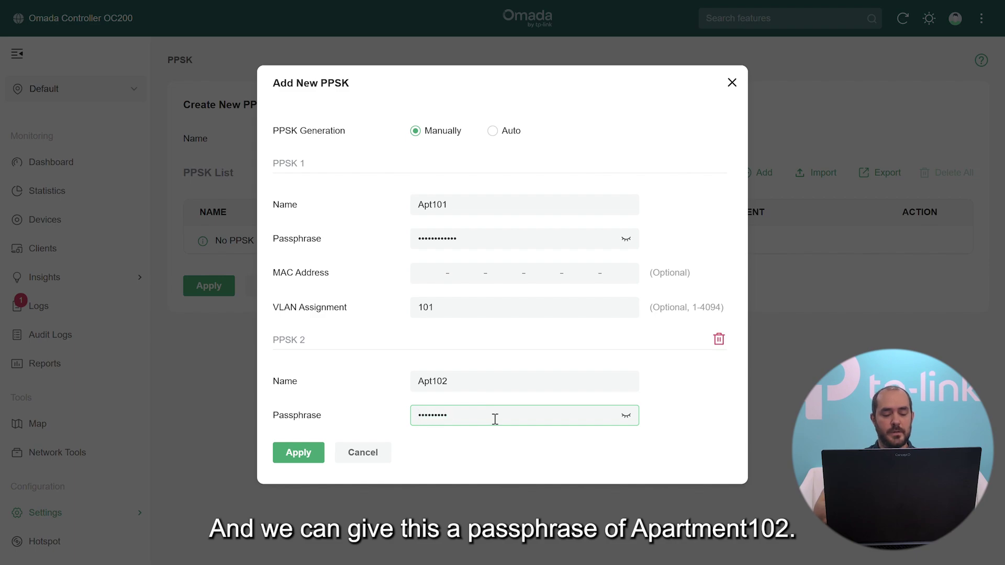
click(626, 415)
scroll(523, 398, down, 2)
click(437, 388)
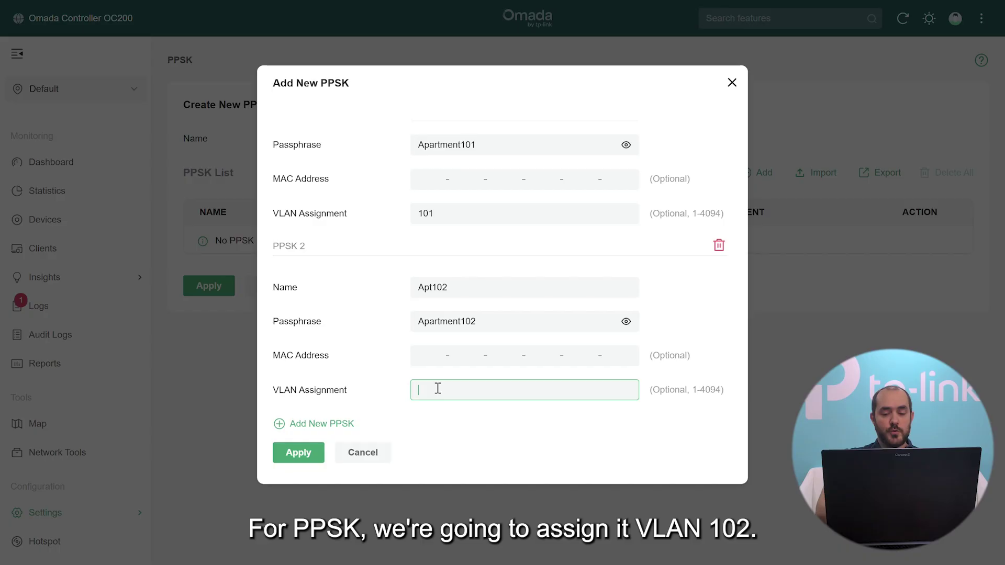
text(102)
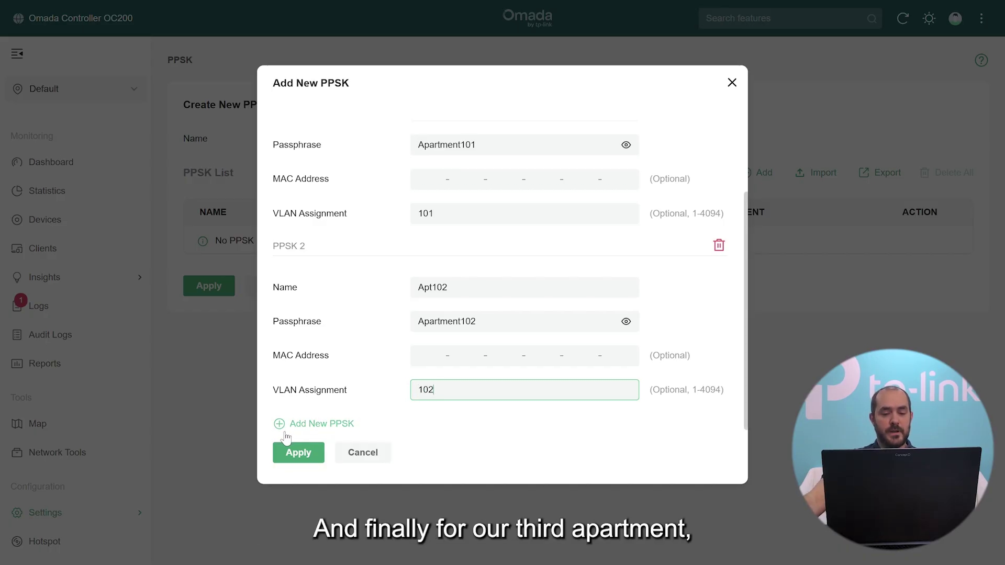
Add a third manual PPSK, Apt103, with its own passphrase and VLAN 103.
click(298, 424)
scroll(524, 414, down, 3)
click(426, 282)
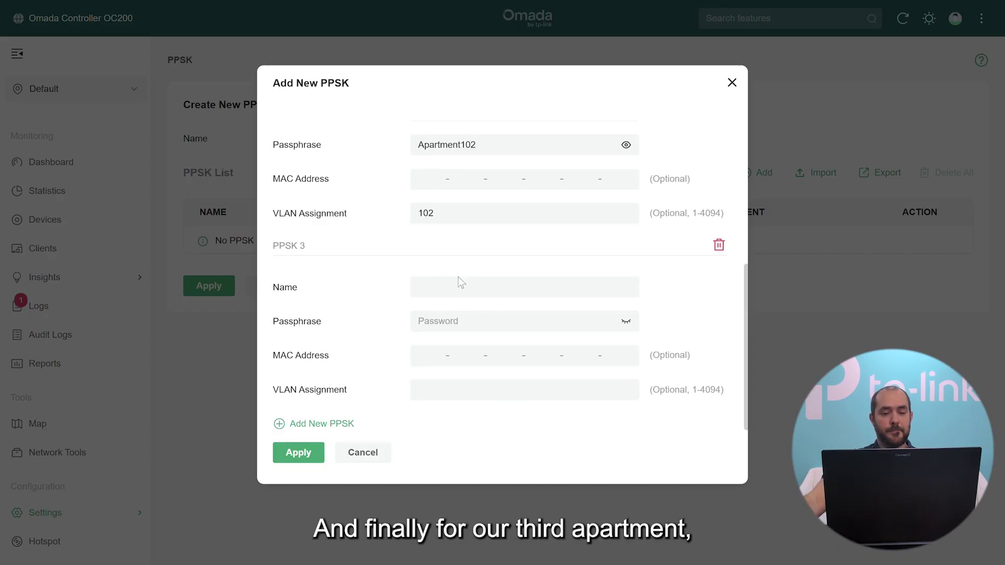
text(Apt103)
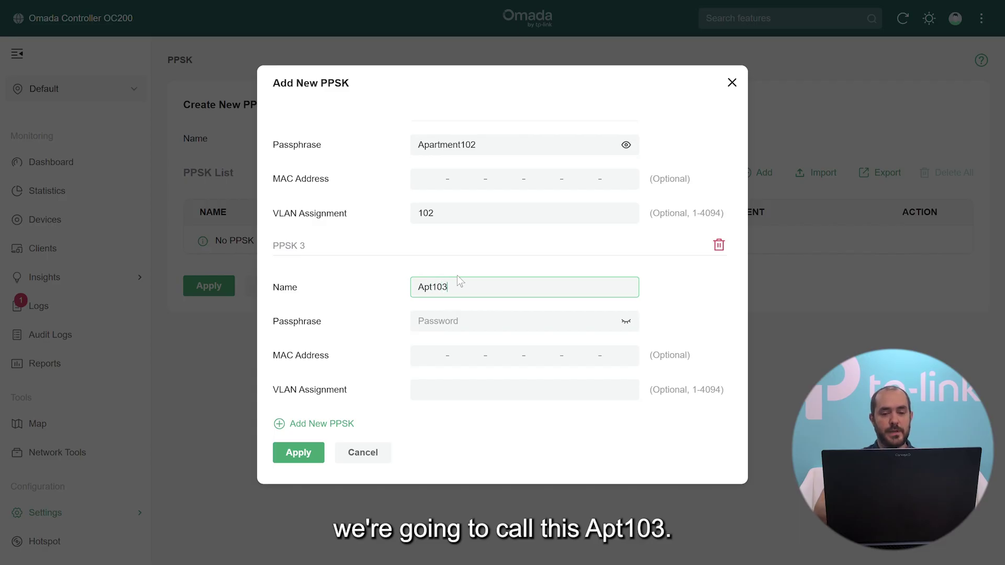
click(494, 319)
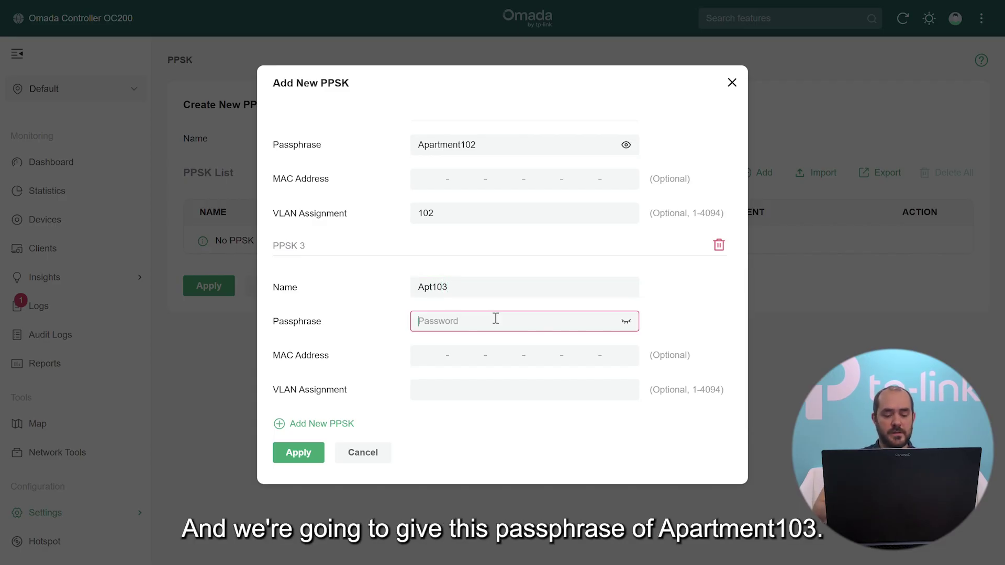
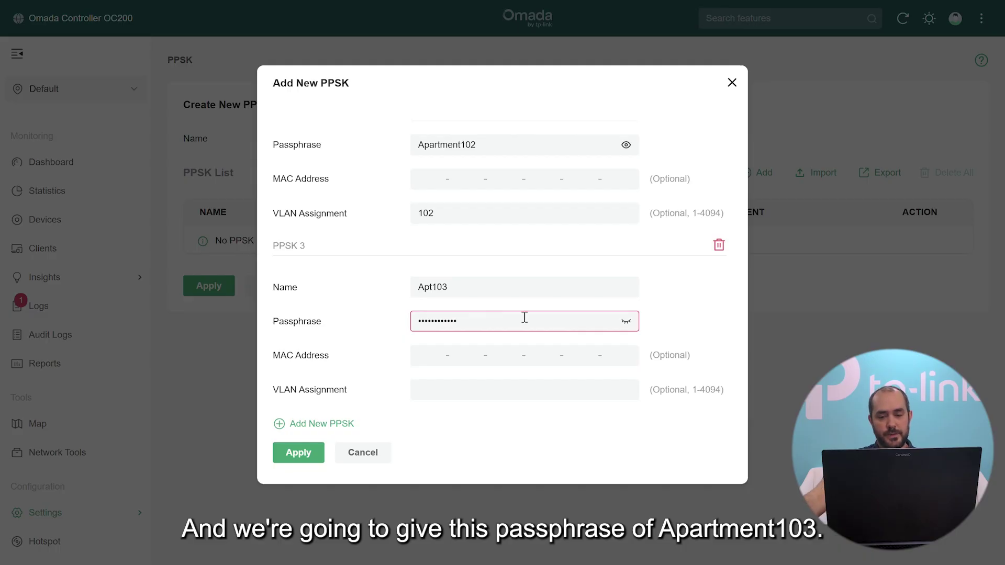
click(445, 389)
text(103)
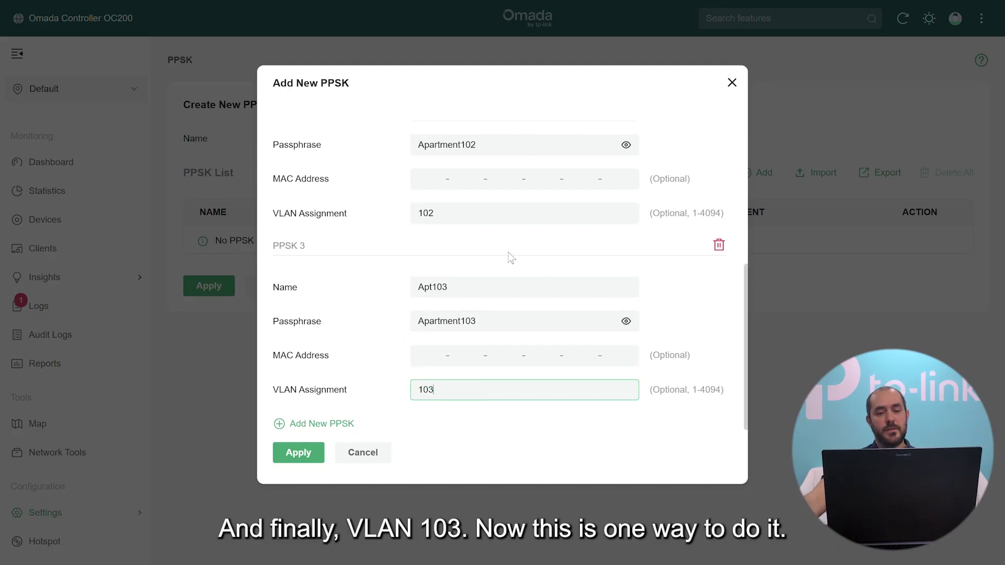
scroll(523, 254, up, 5)
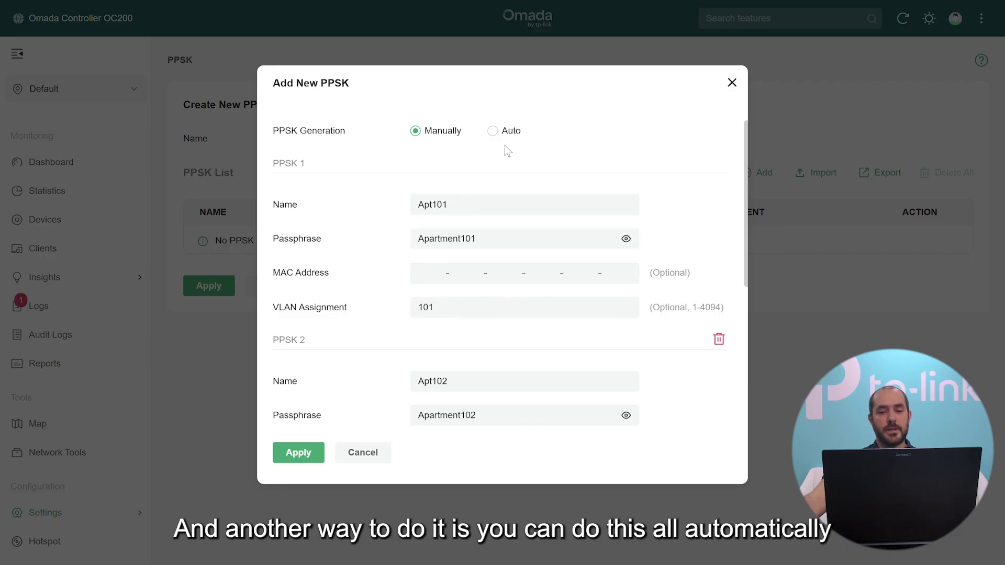
Switch PPSK generation to Auto with 3 keys, prefix Apt and 10-character passphrases.
click(494, 131)
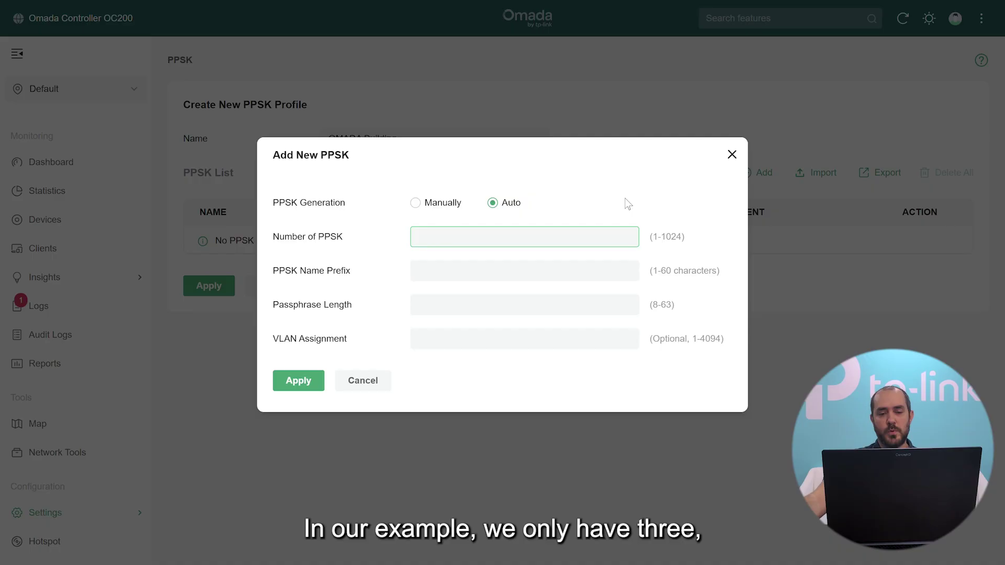
text(3)
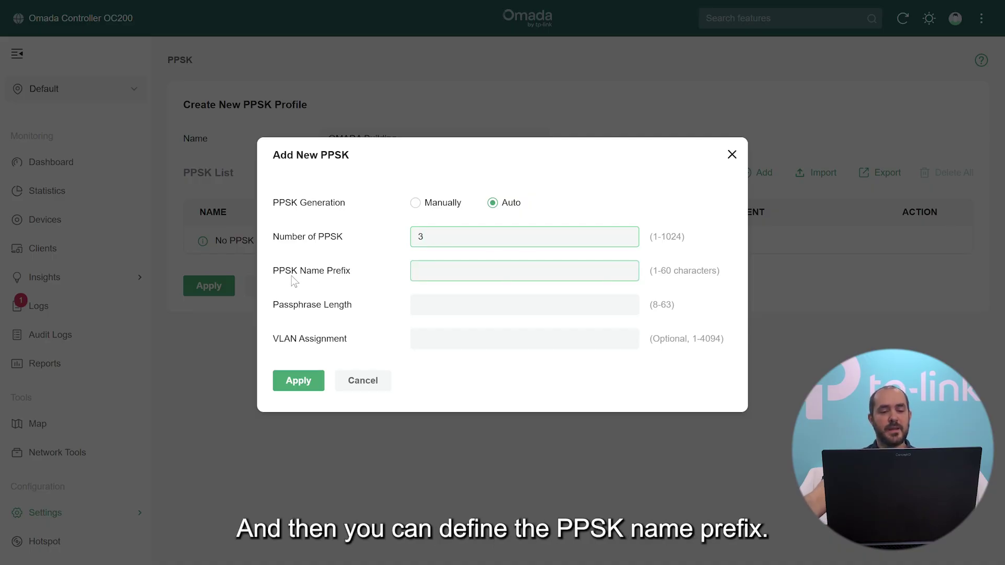
click(490, 273)
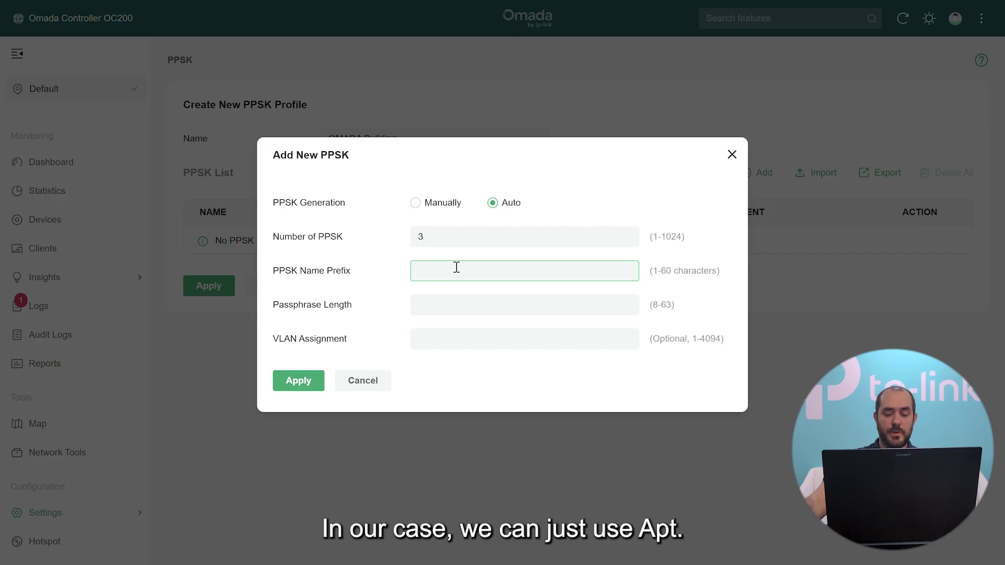
text(Apt)
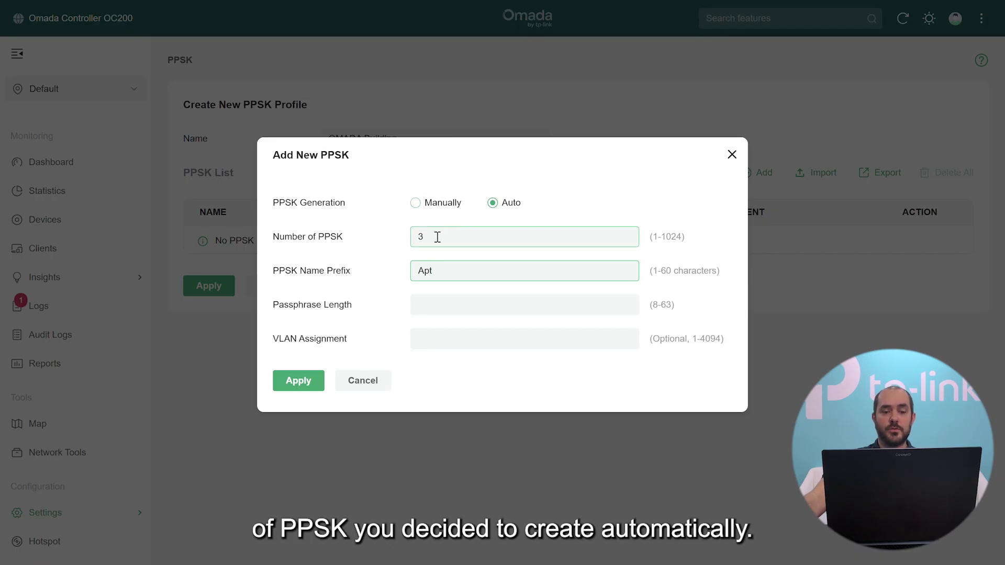
click(428, 302)
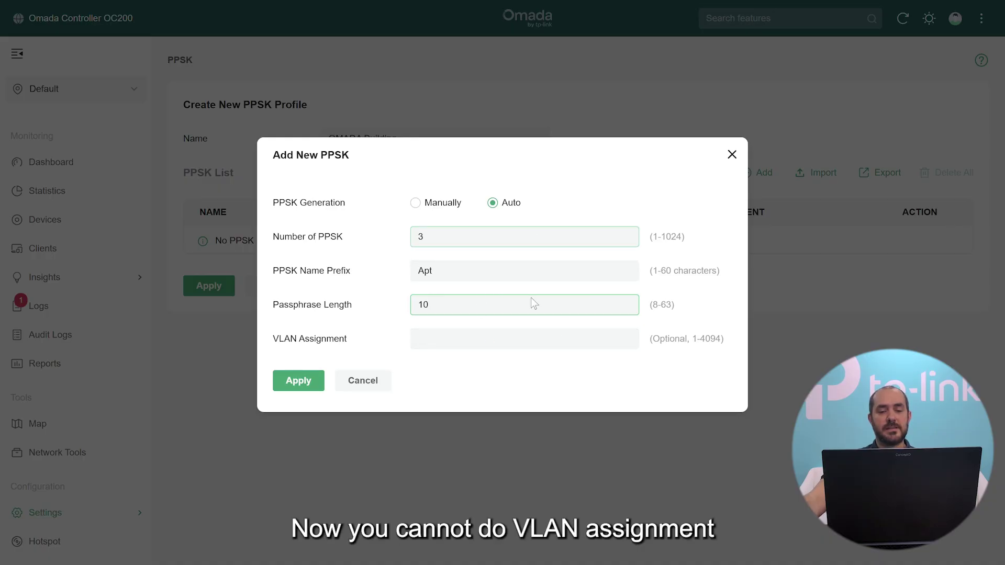
Generate the three auto PPSK keys and reveal the Apt_1, Apt_2 and Apt_3 passphrases.
click(292, 383)
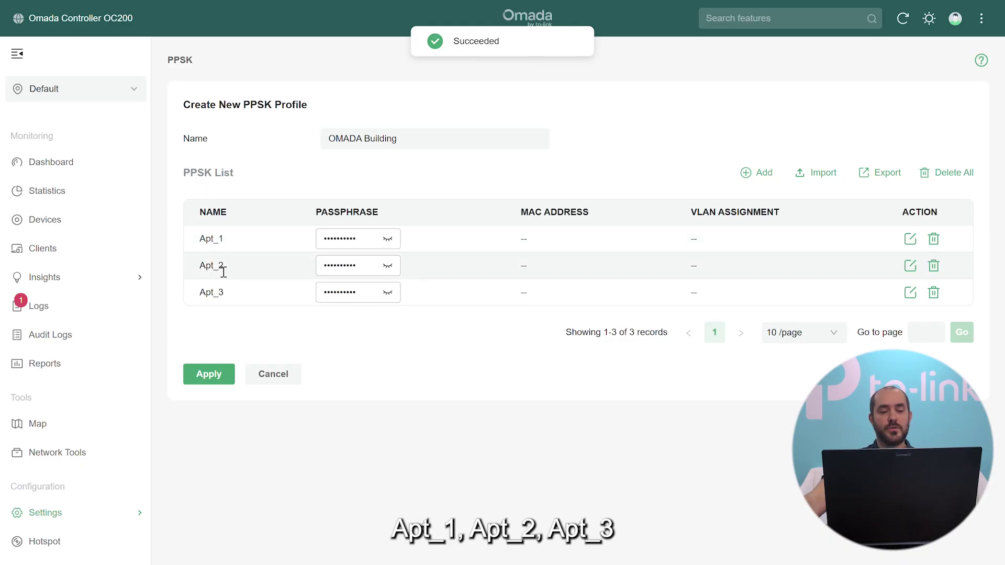
click(387, 238)
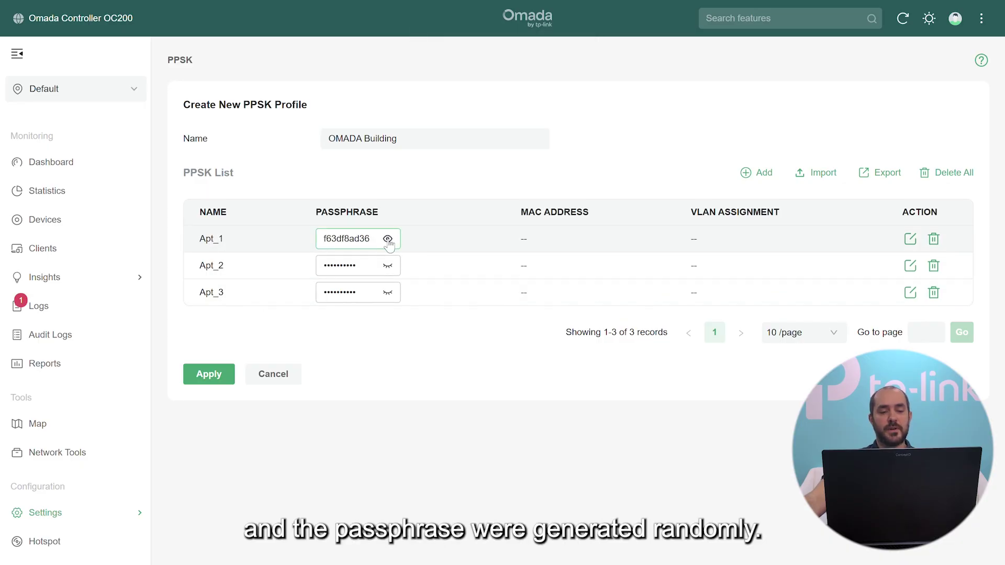
click(387, 266)
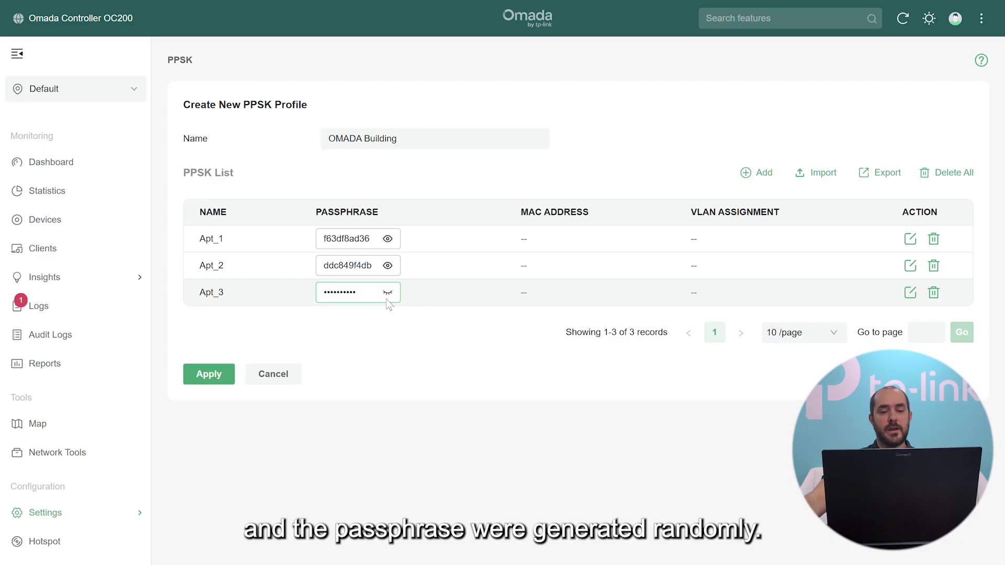
click(387, 292)
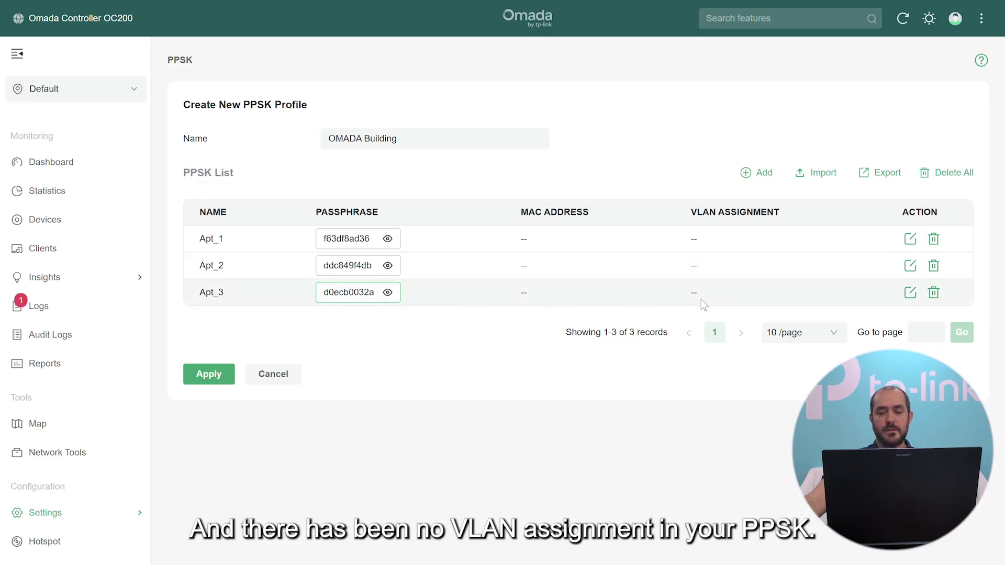
Set VLAN Assignment to 101 for Apt_1, 102 for Apt_2 and 103 for Apt_3.
click(910, 239)
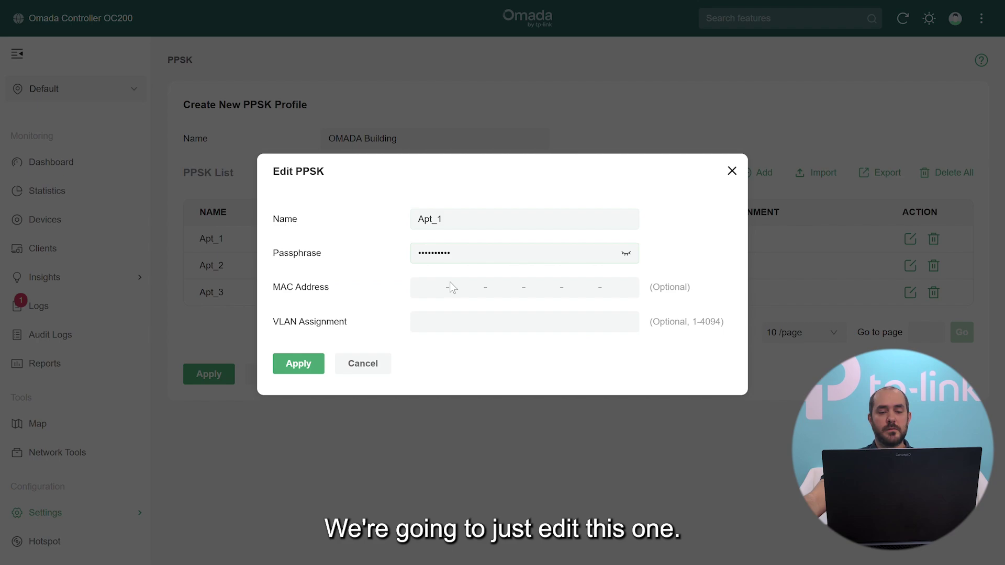
click(459, 326)
text(102)
key(BackSpace)
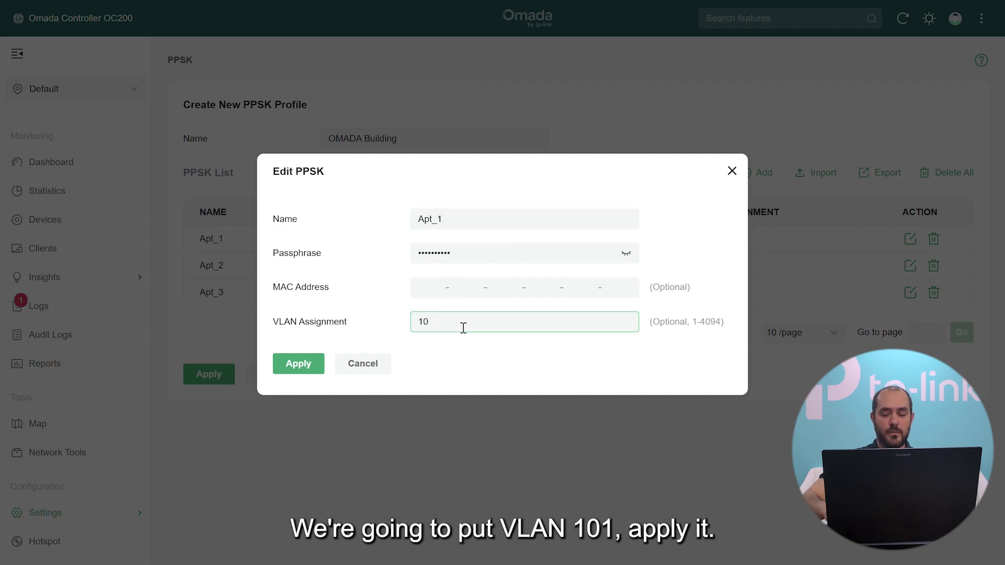
text(1)
click(298, 364)
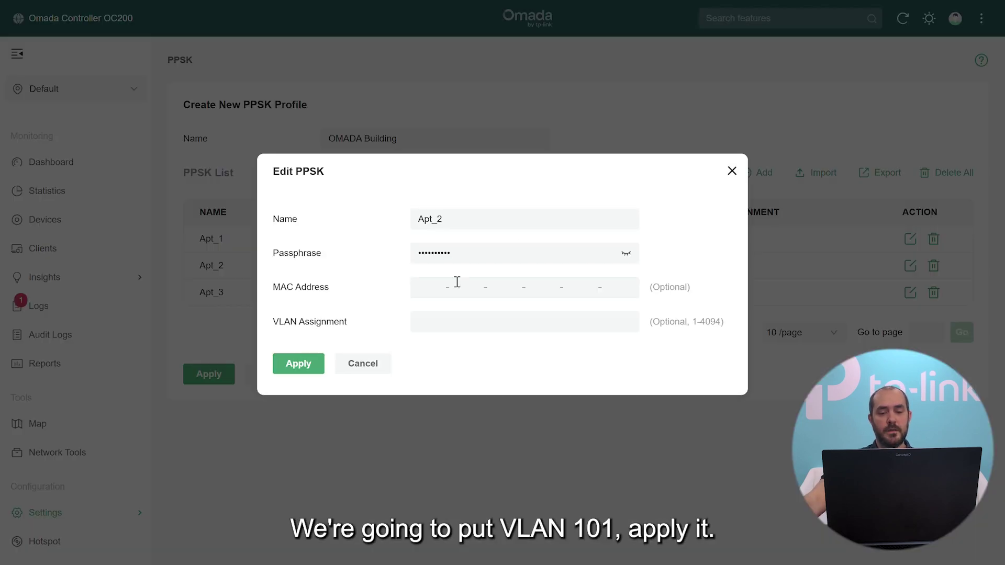
click(435, 320)
text(102)
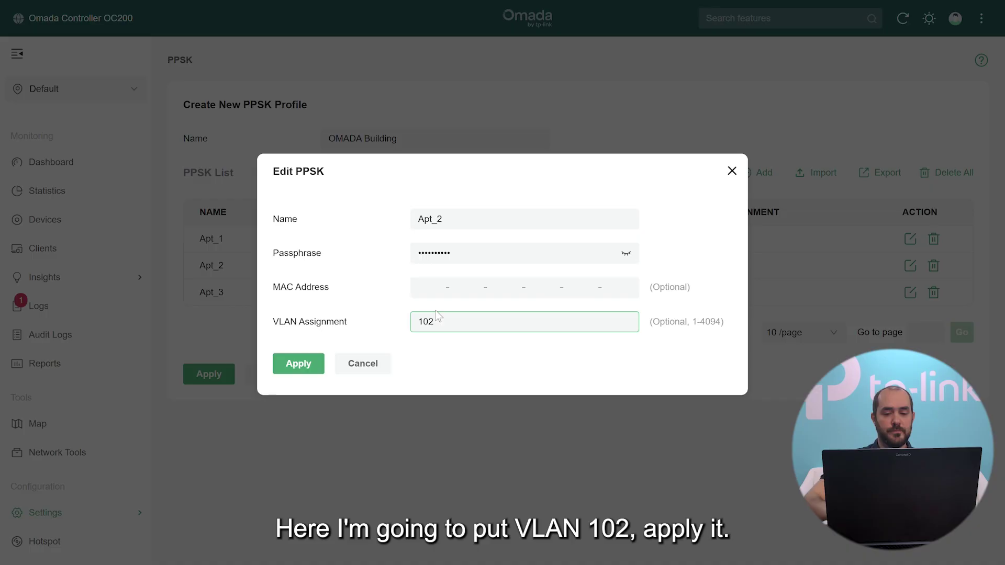
click(285, 364)
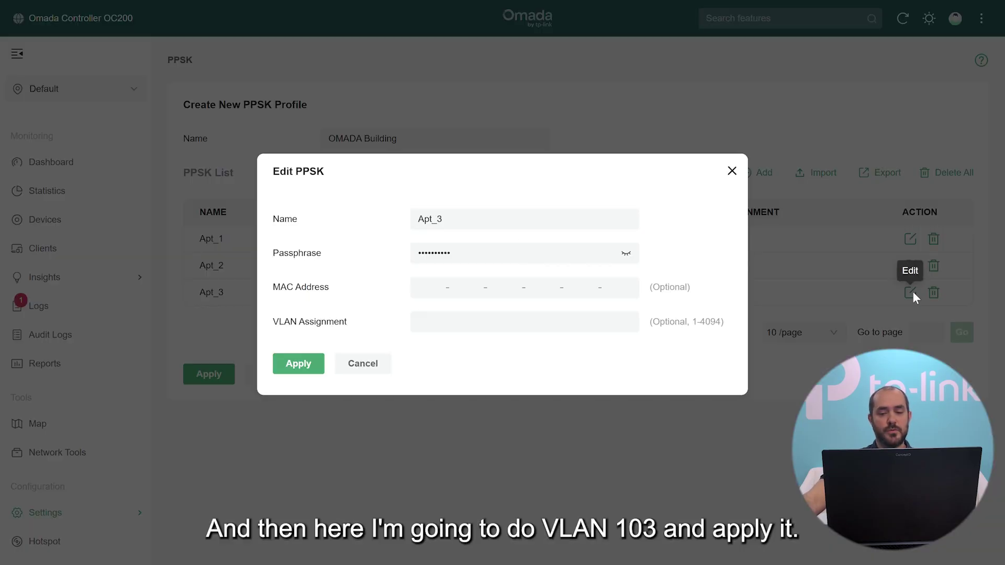
click(565, 328)
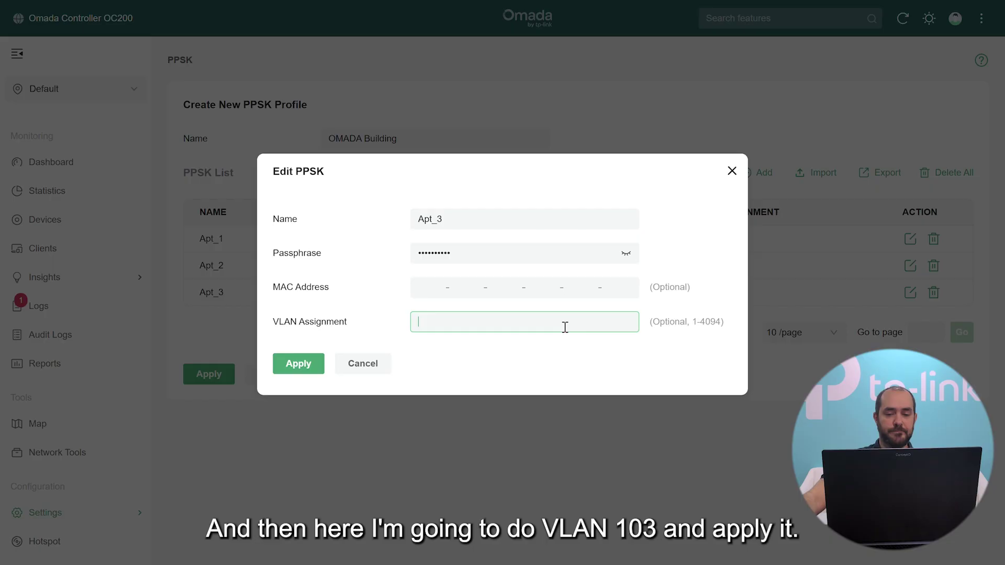
text(103)
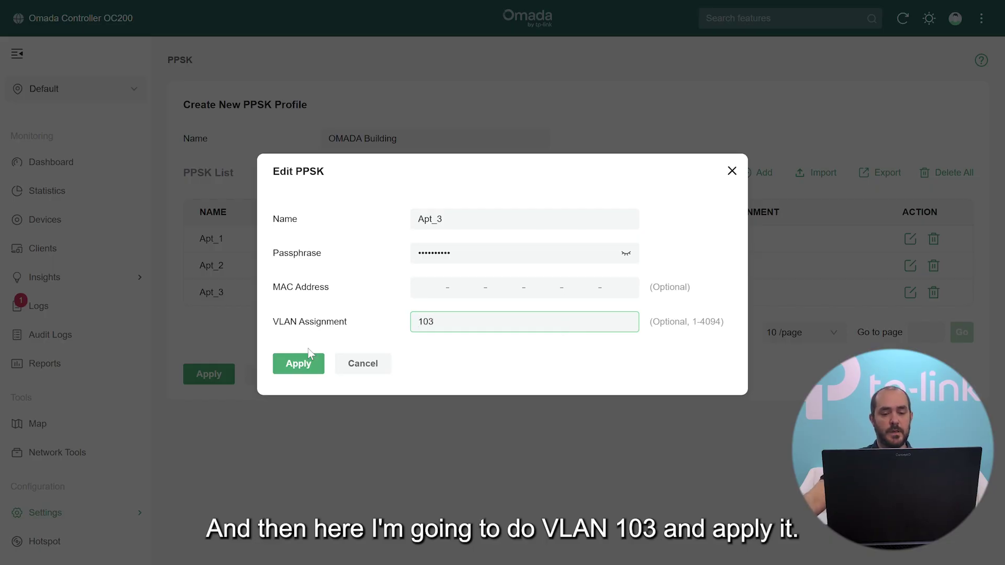
click(291, 367)
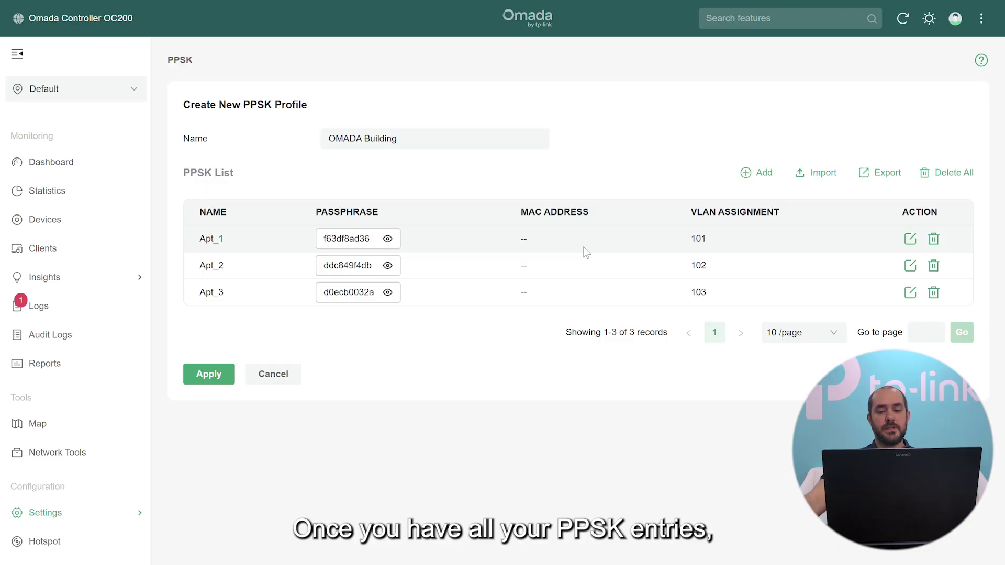
Apply the OMADA Building PPSK profile, then start a new WLAN wireless network.
click(209, 373)
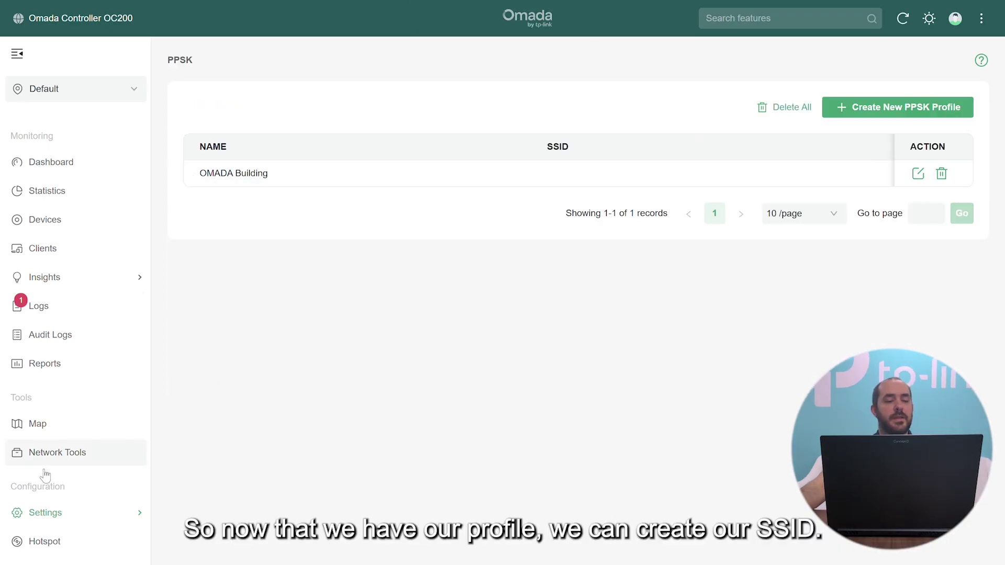
mouse_move(39, 514)
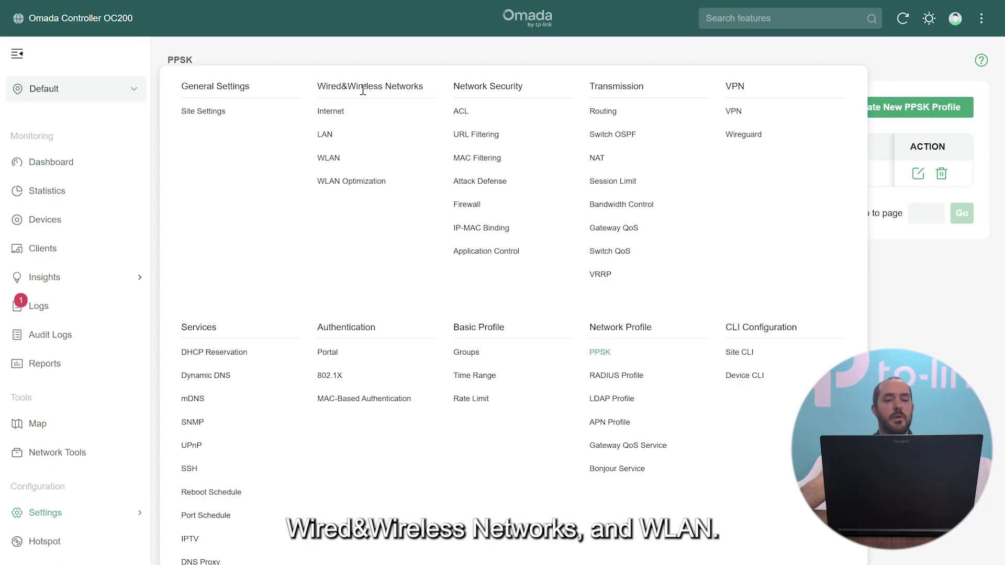
click(327, 155)
click(874, 110)
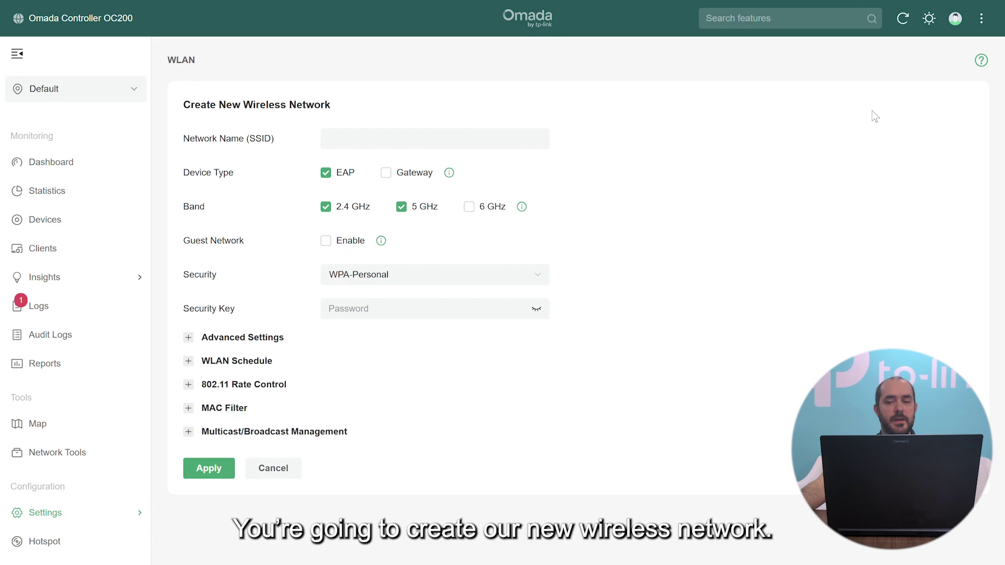
Set SSID 'OMADA Building', security PPSK without RADIUS, profile OMADA Building; check advanced settings.
click(523, 139)
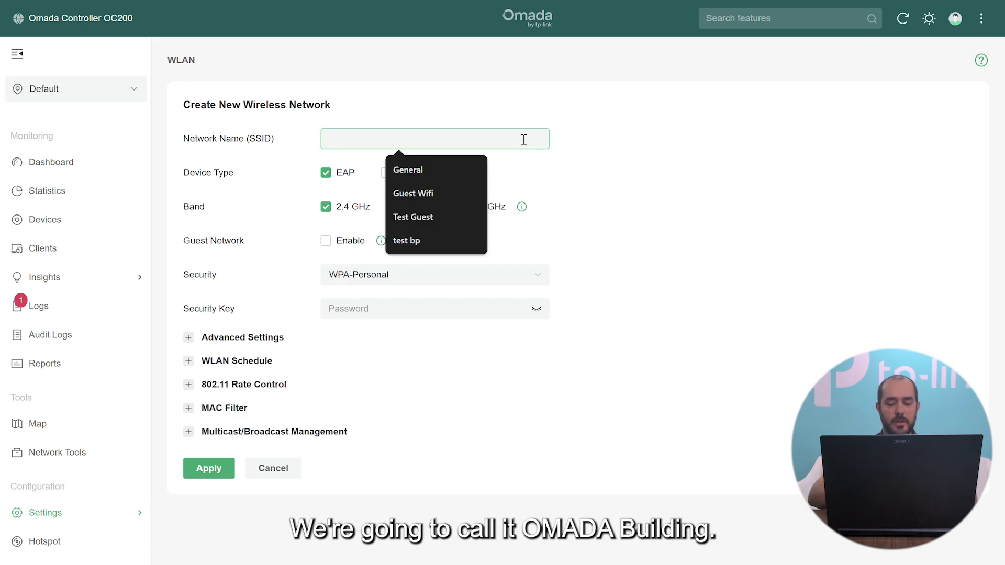
text(OMADA Building)
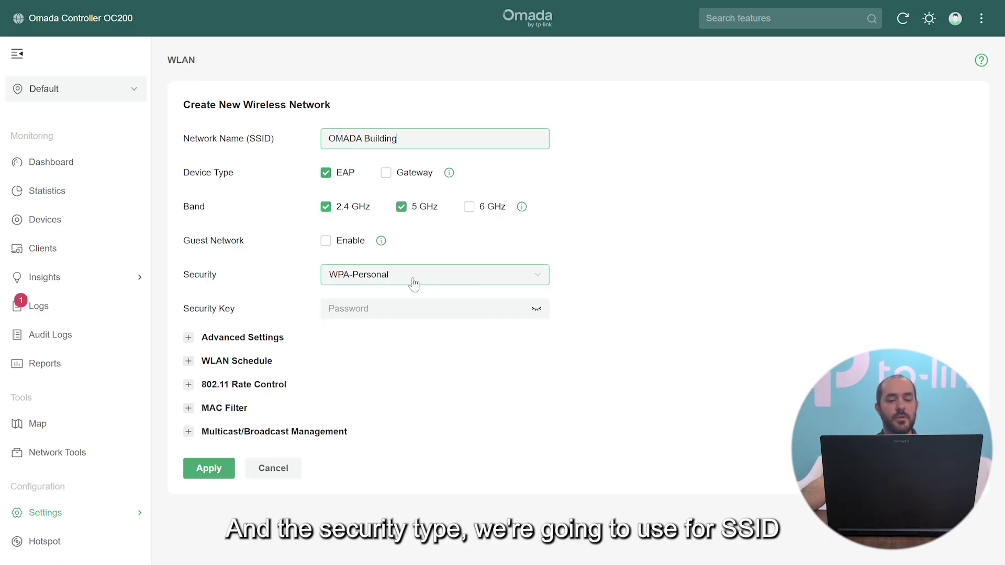
click(394, 281)
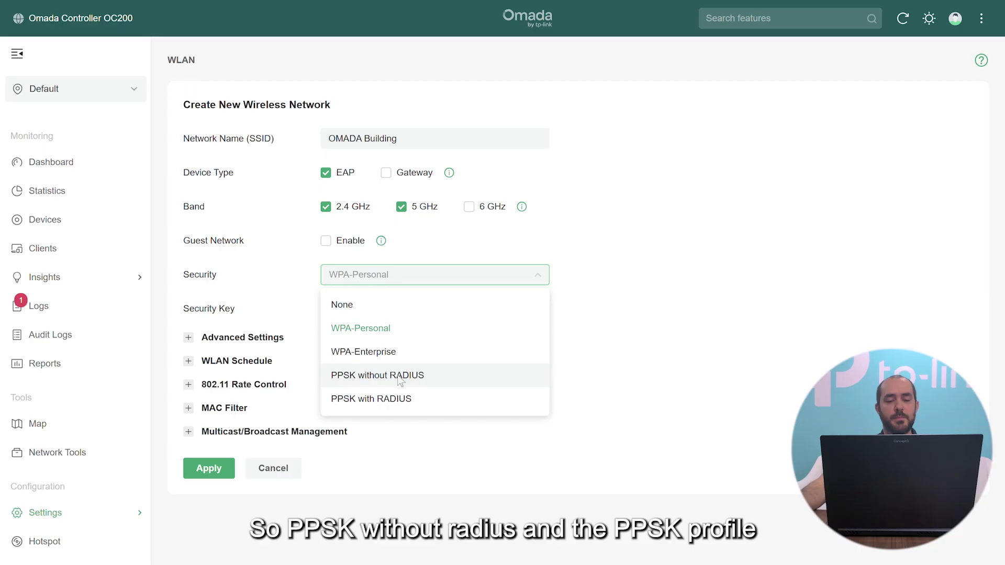
click(401, 376)
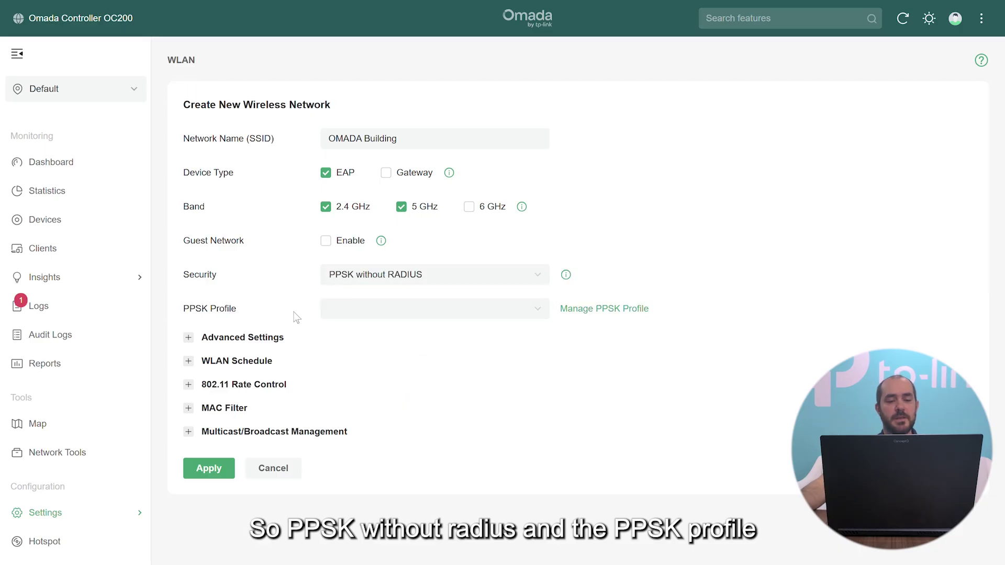
click(417, 318)
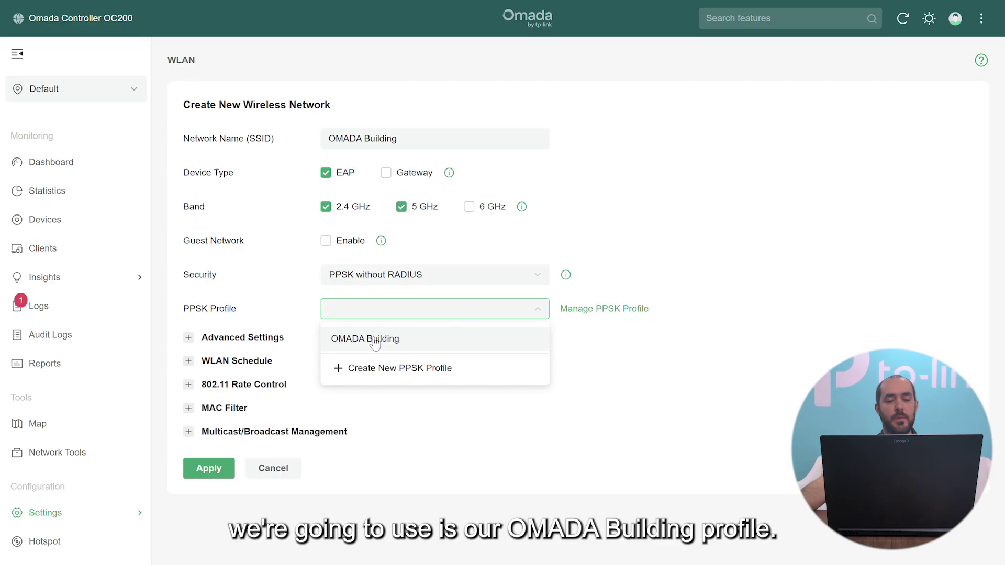
click(375, 340)
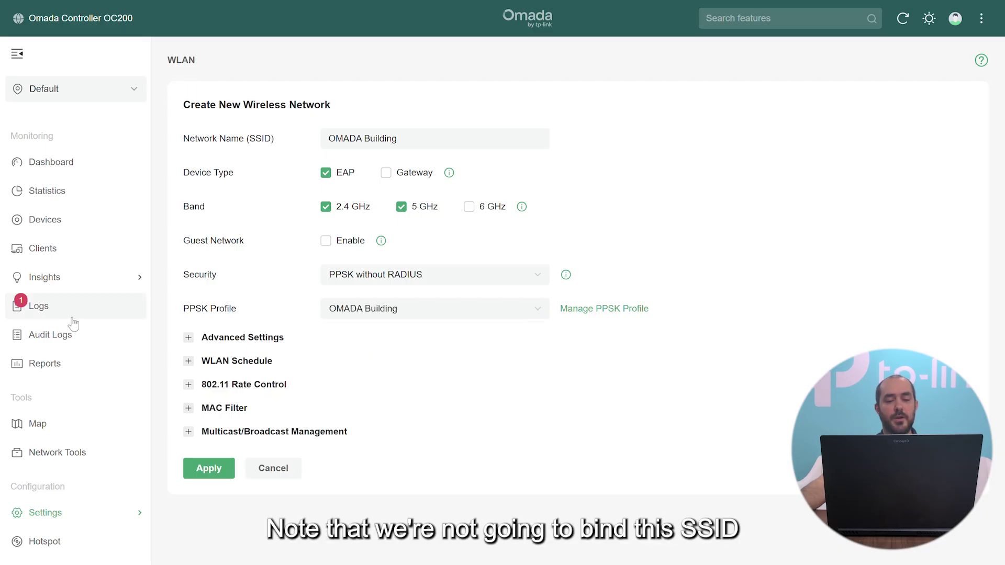
click(187, 340)
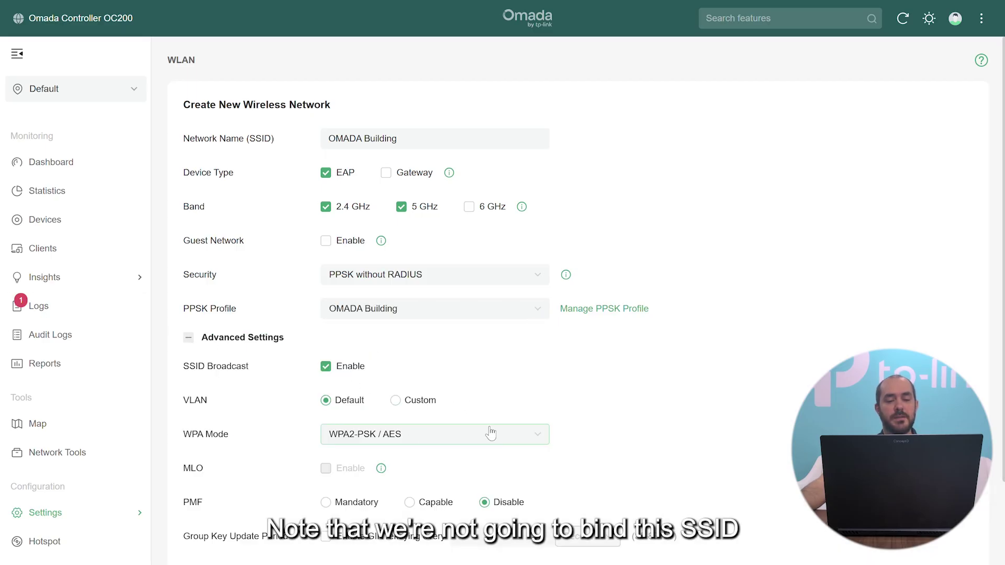
click(227, 338)
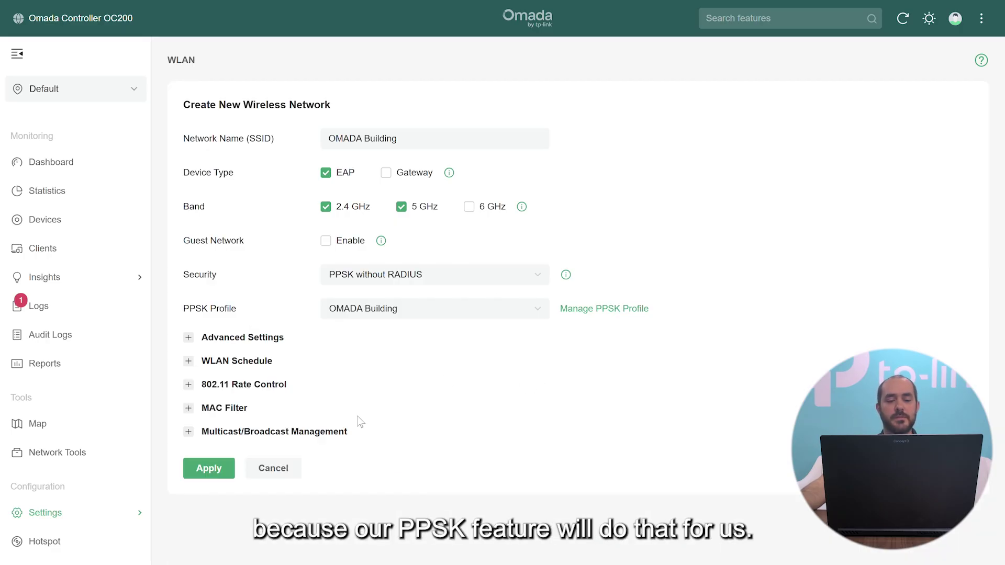
Apply the new OMADA Building wireless network.
click(209, 468)
drag(200, 202, 235, 202)
click(265, 200)
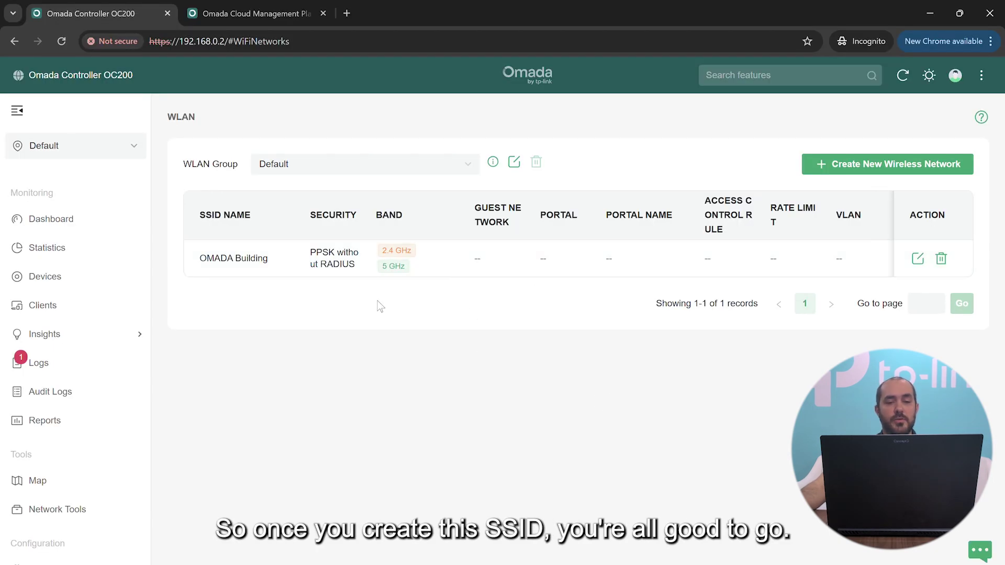
mouse_move(37, 560)
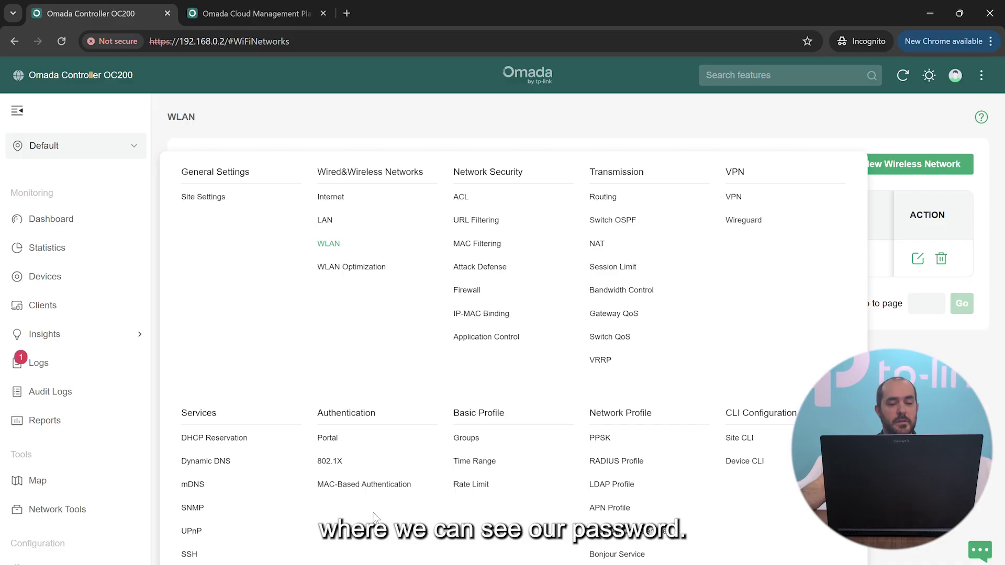
Reopen the OMADA Building PPSK profile and reveal and select Apt_1's passphrase.
click(599, 444)
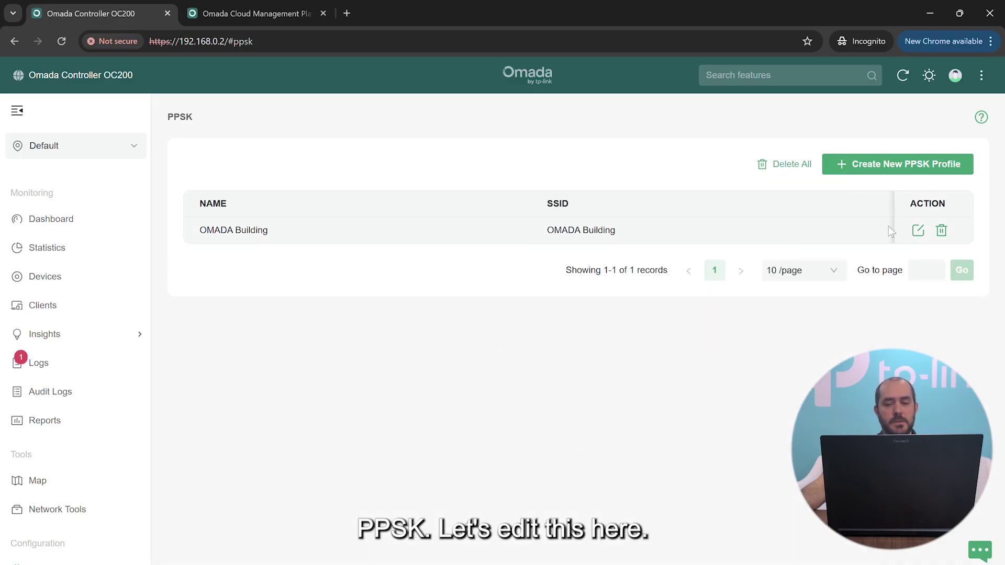
click(919, 231)
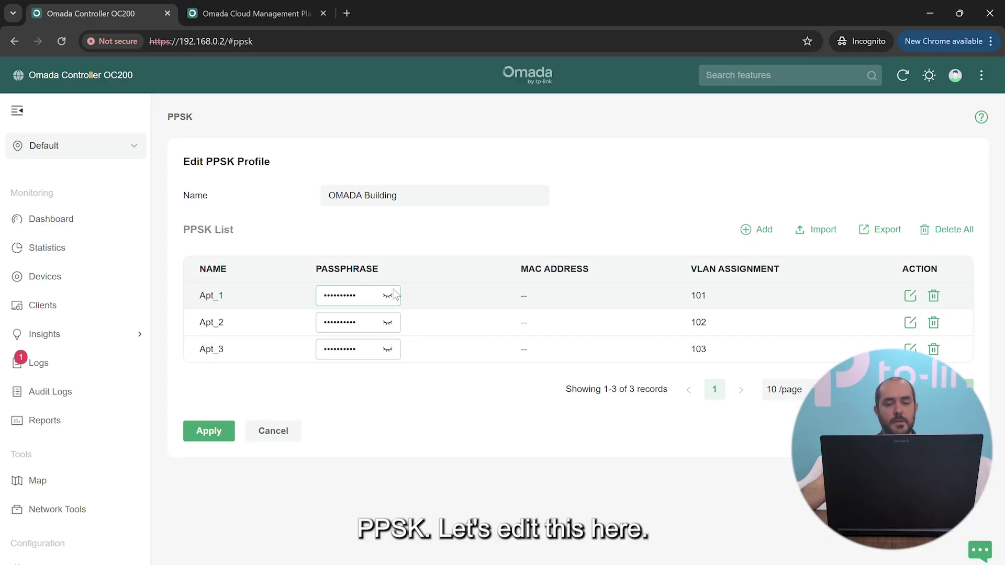
click(388, 297)
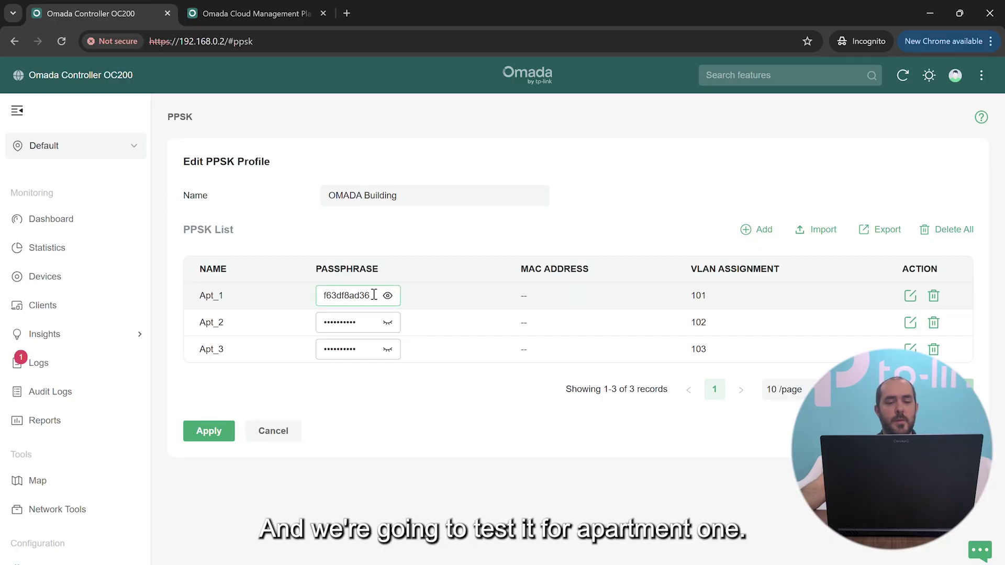
drag(374, 294, 332, 290)
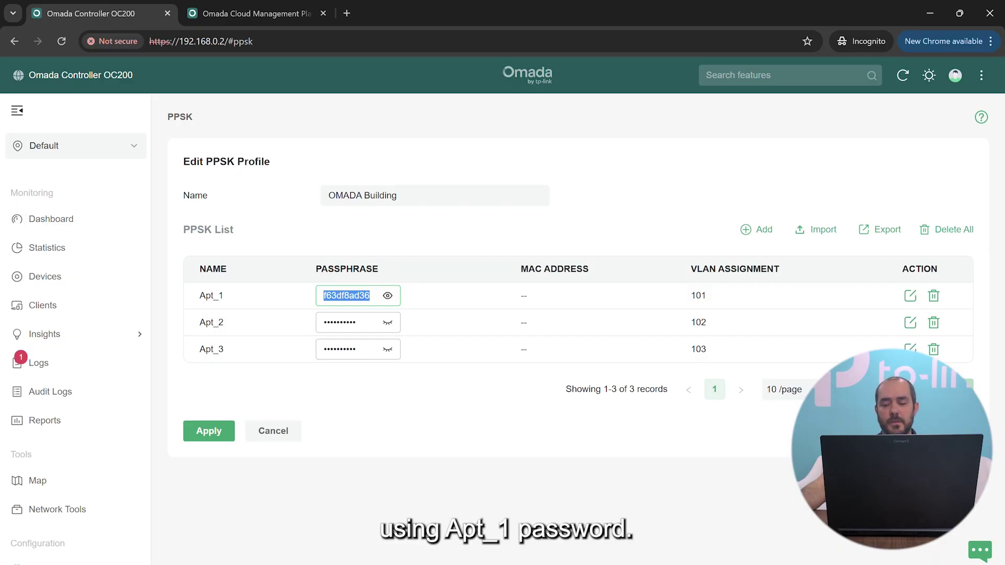
Join the OMADA Building Wi-Fi from quick settings using the pasted Apt_1 passphrase.
key(super+a)
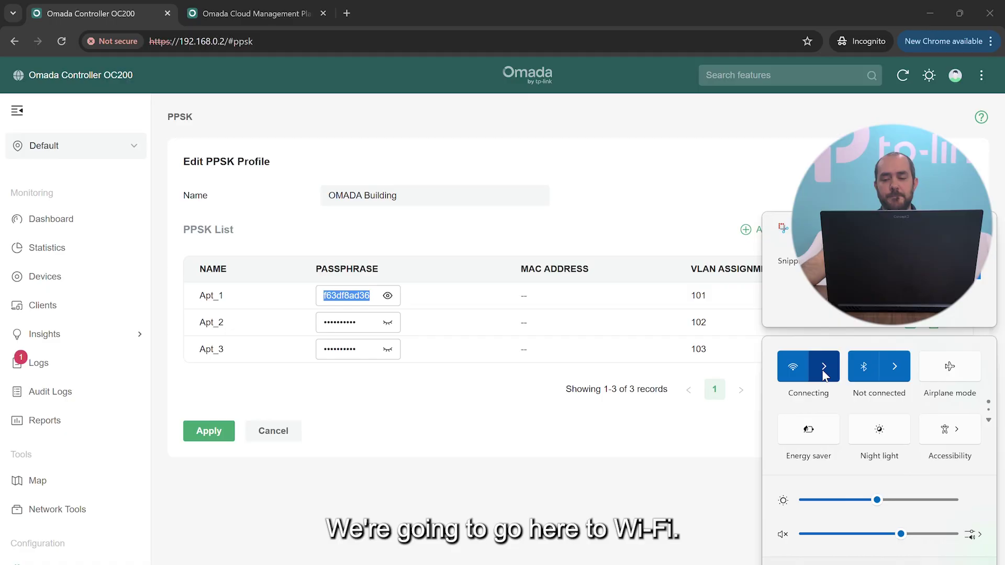
click(822, 366)
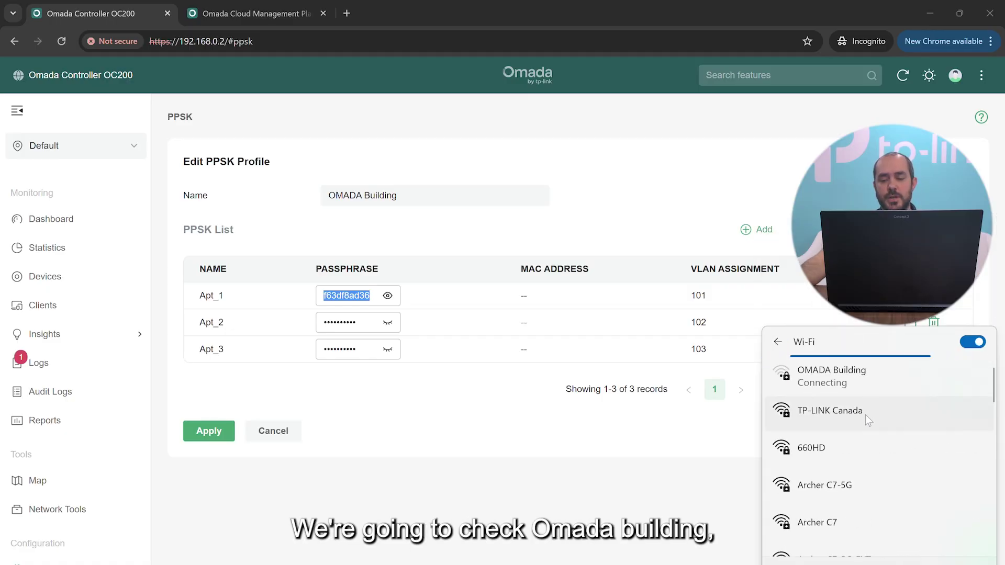
click(829, 379)
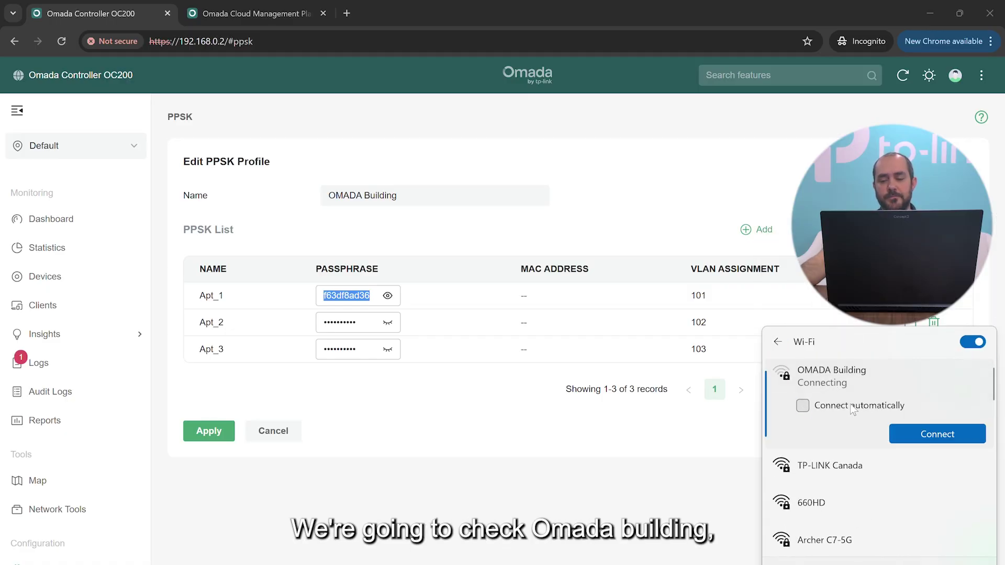
click(935, 434)
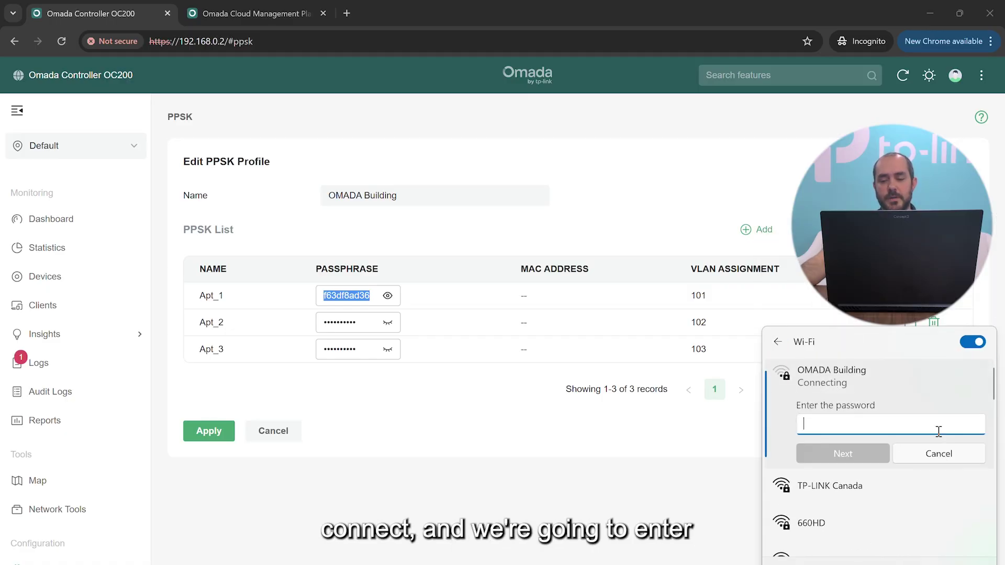
right_click(873, 422)
click(903, 436)
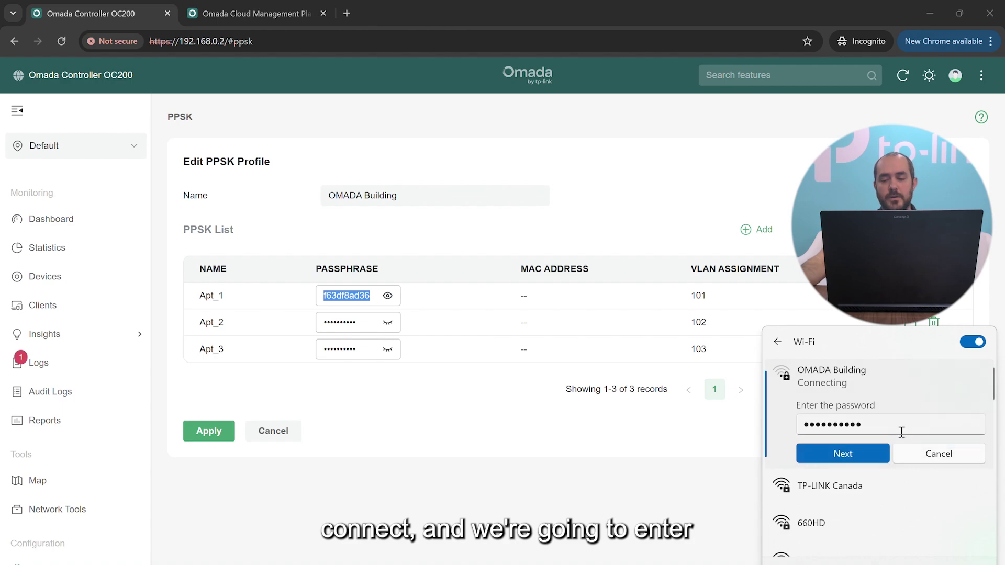
click(862, 450)
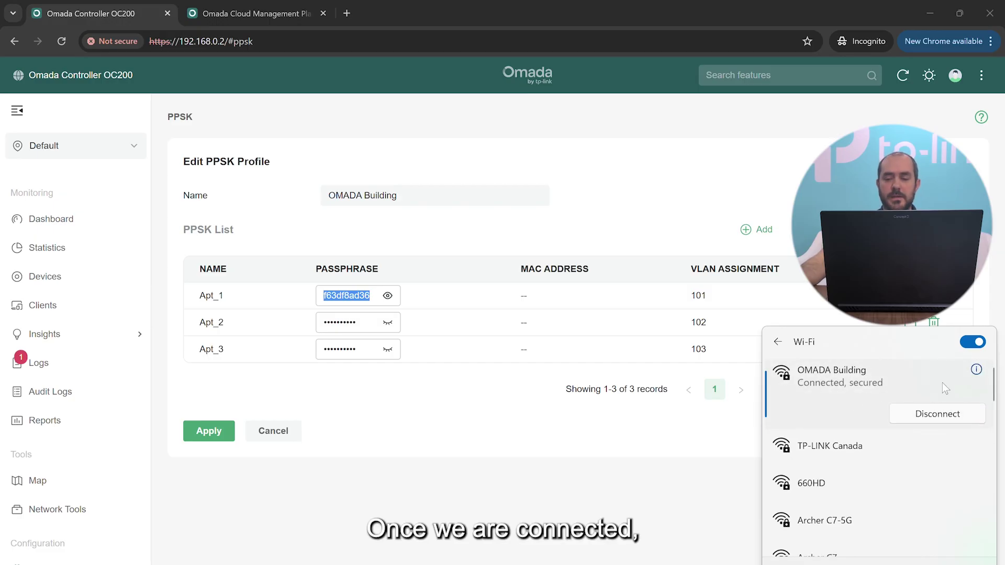
Show OMADA Building's connection properties and highlight IPv4 address 10.10.101.100.
click(975, 370)
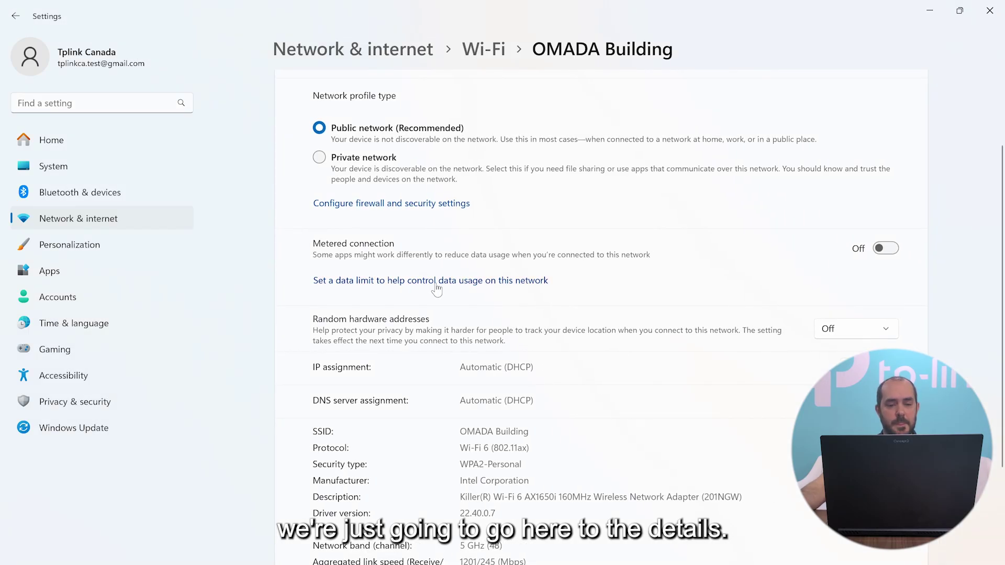
scroll(447, 297, down, 3)
scroll(447, 297, down, 1)
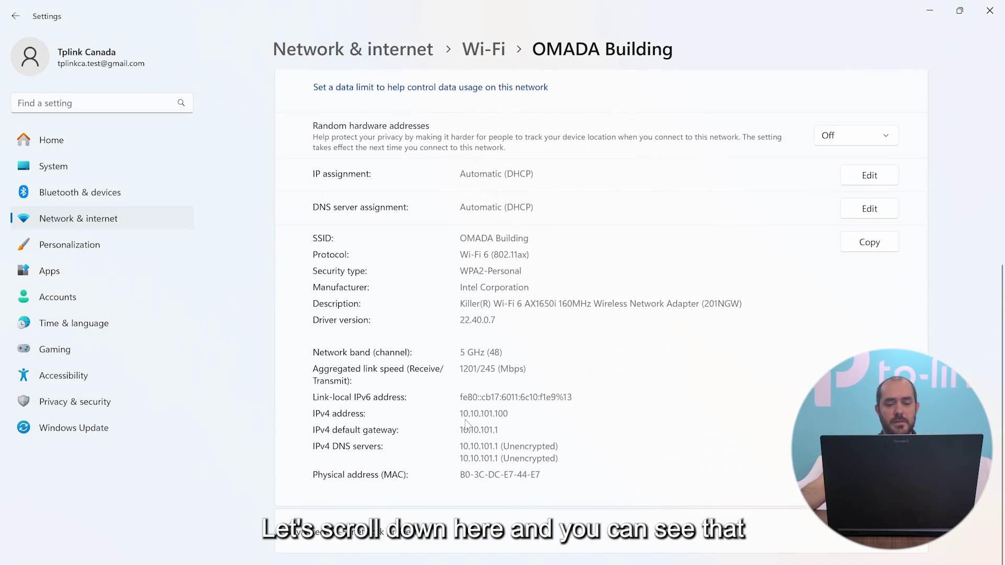
drag(460, 412, 513, 414)
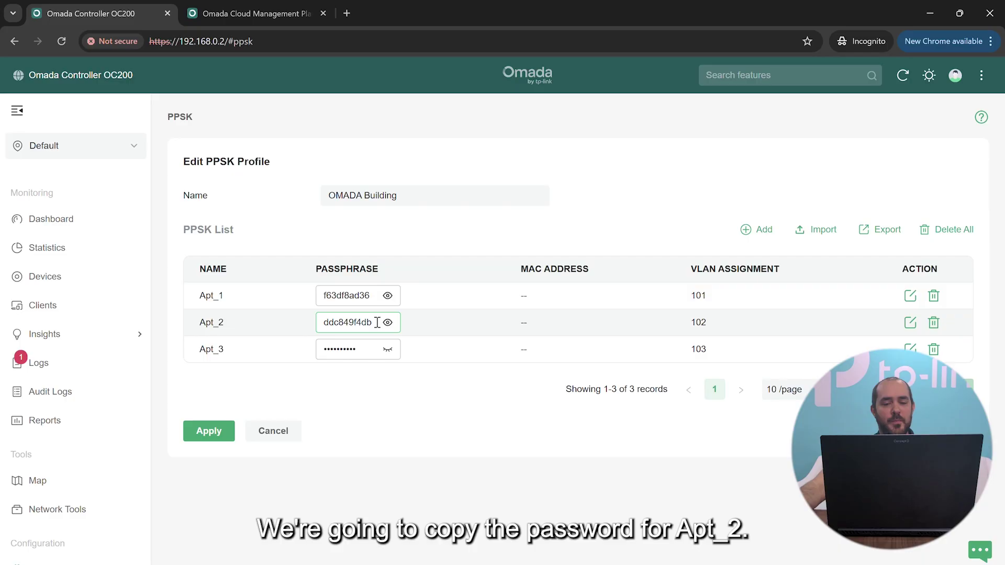
Copy Apt_2's passphrase and join OMADA Building Wi-Fi with it.
click(387, 322)
double_click(370, 322)
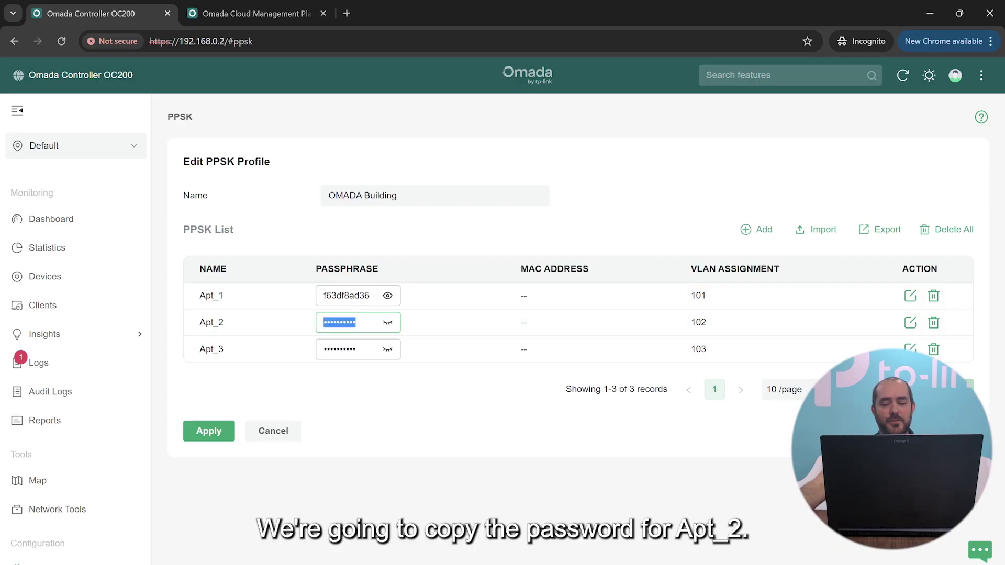
key(super+a)
click(820, 383)
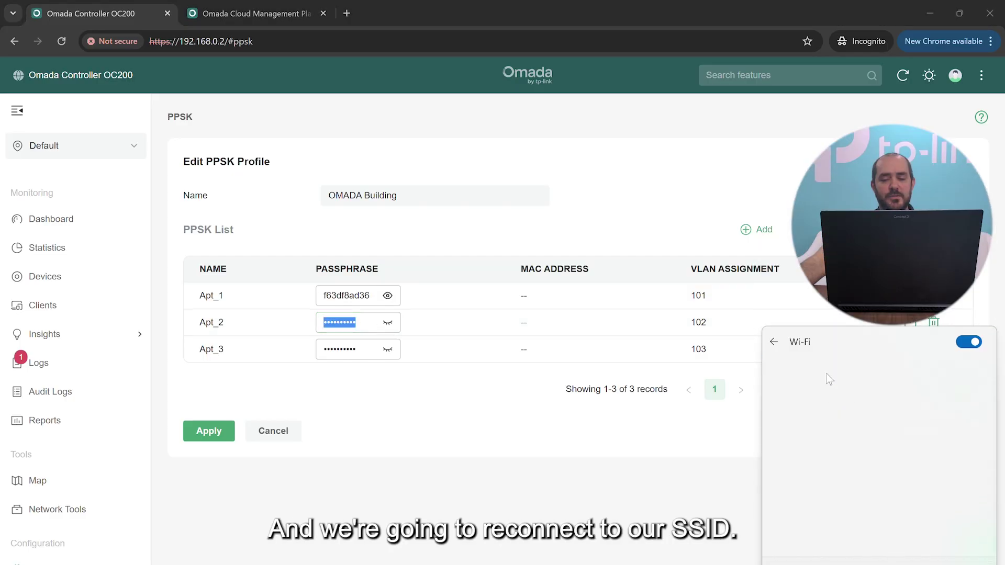
scroll(893, 376, down, 5)
click(830, 484)
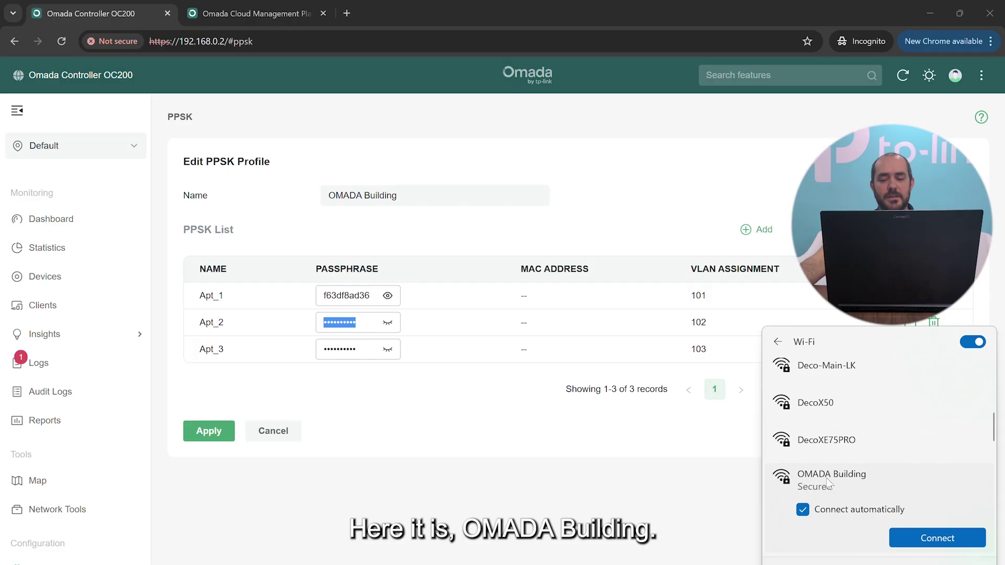
click(945, 541)
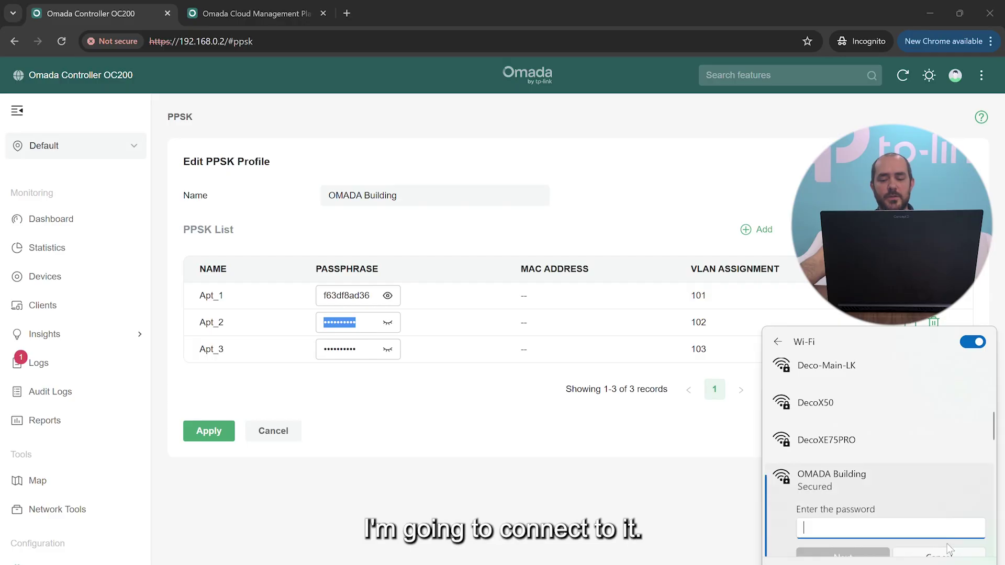
right_click(861, 529)
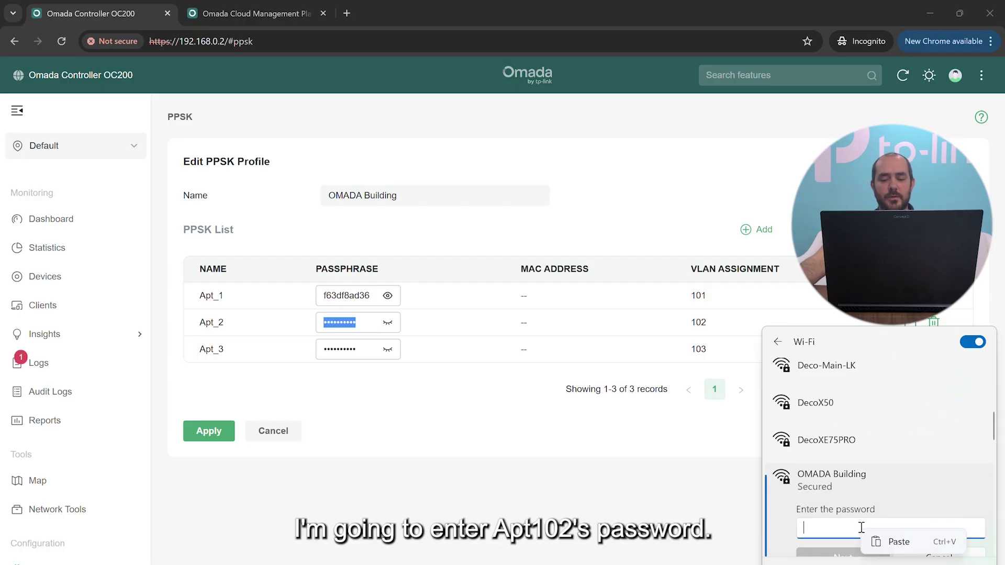
click(895, 541)
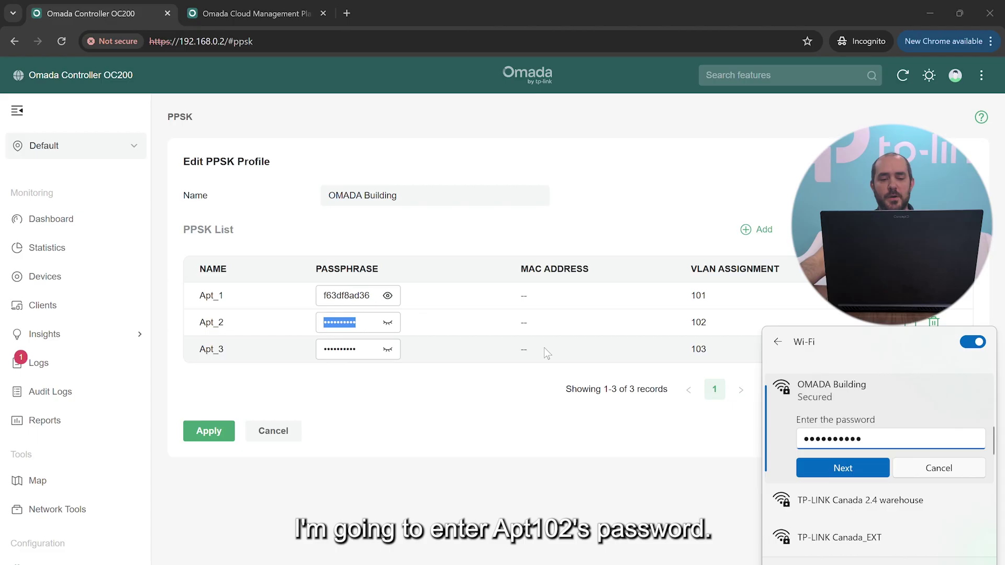
click(833, 475)
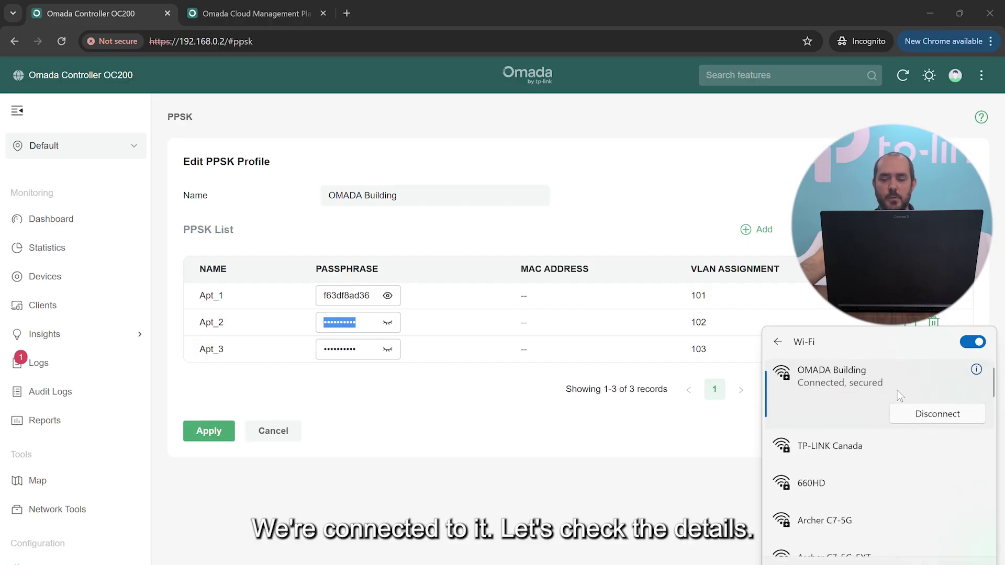
Show OMADA Building's connection properties and highlight IPv4 address 10.10.102.100.
click(977, 370)
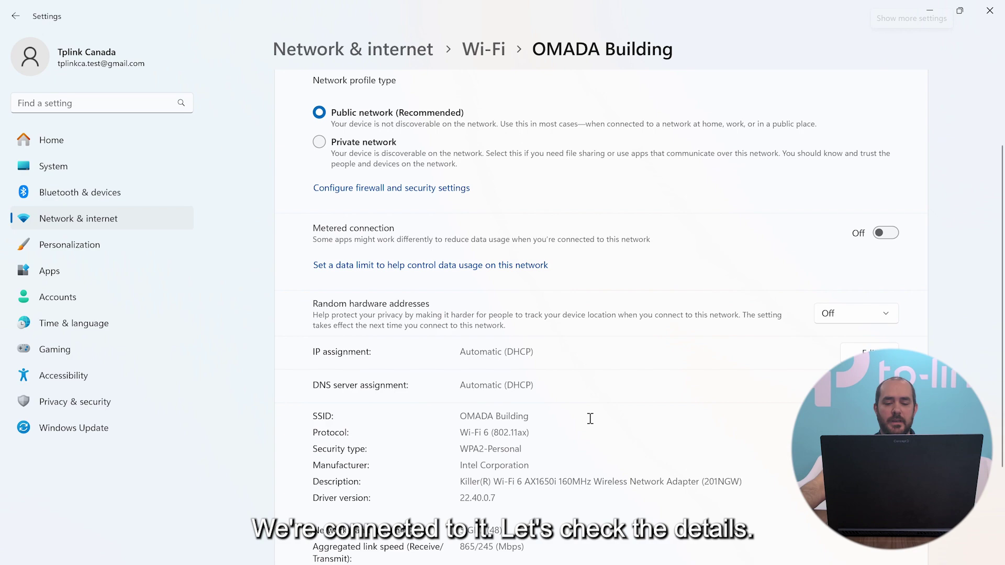
scroll(592, 421, down, 5)
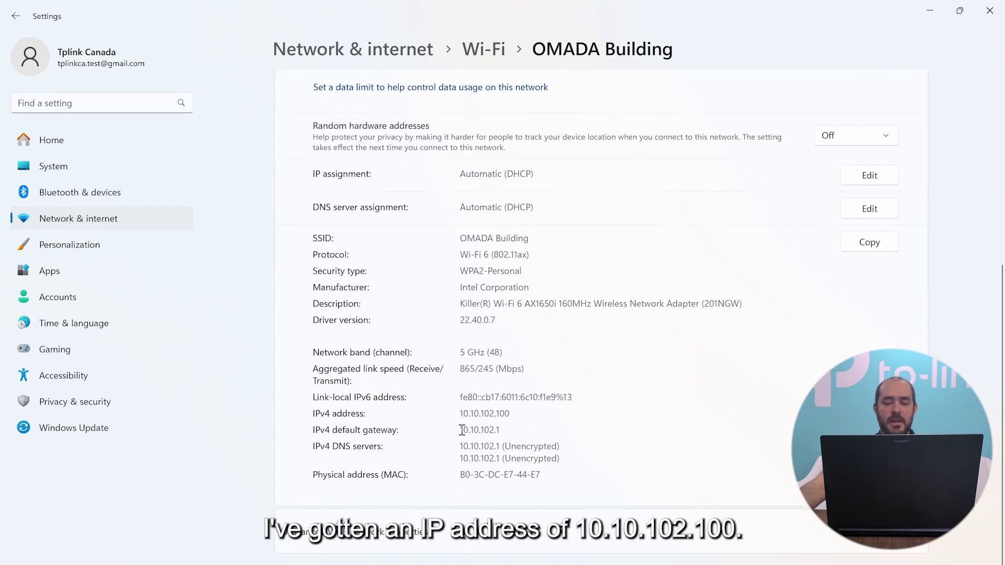
drag(484, 413, 516, 413)
click(515, 412)
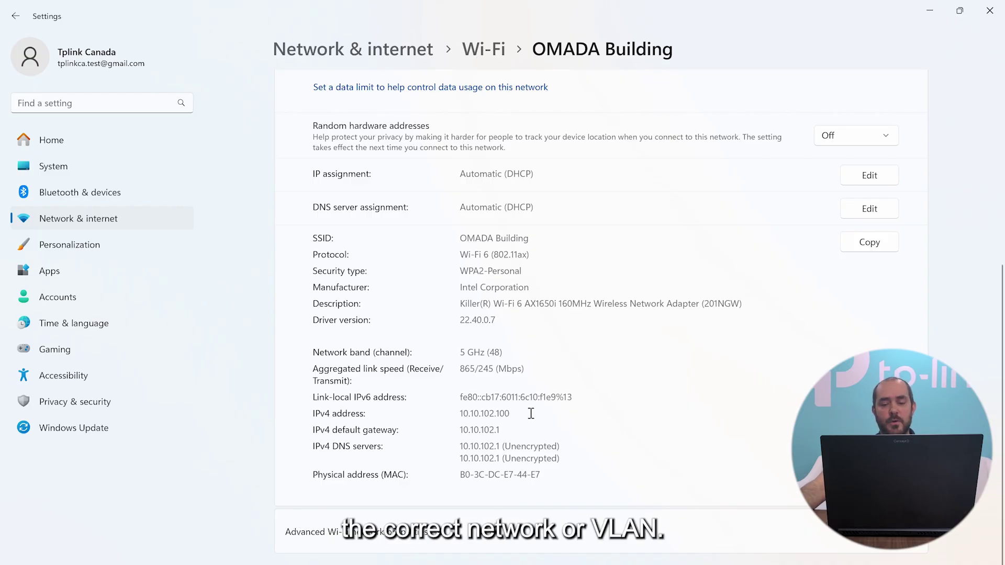
Close Settings, then reveal and select Apt_3's passphrase in the PPSK list.
click(989, 12)
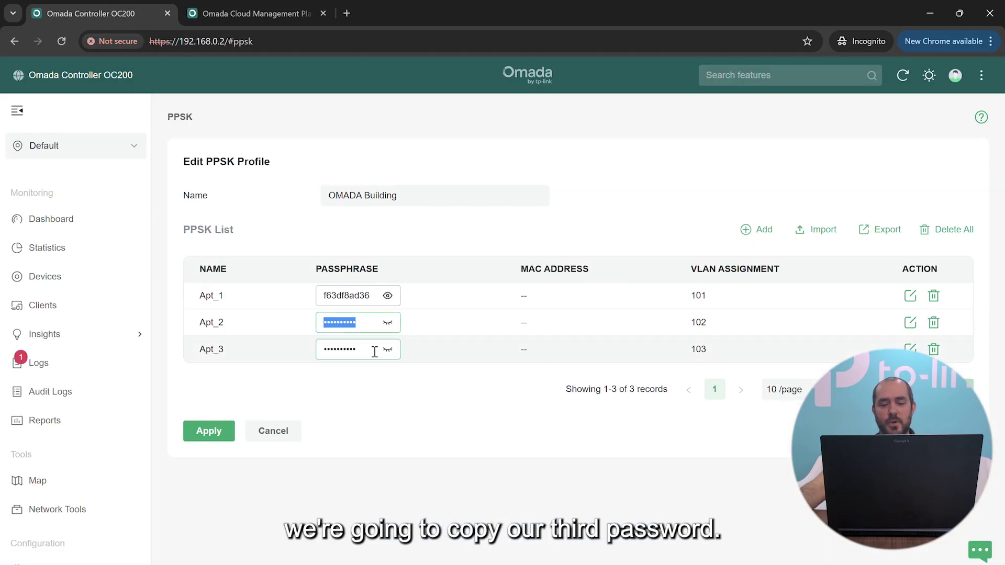
click(387, 350)
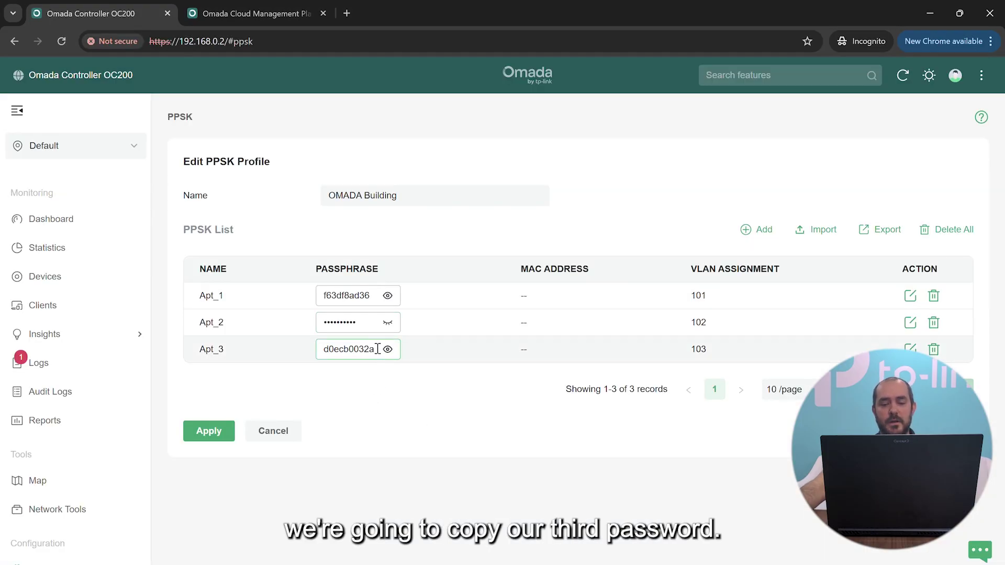
drag(378, 349, 269, 353)
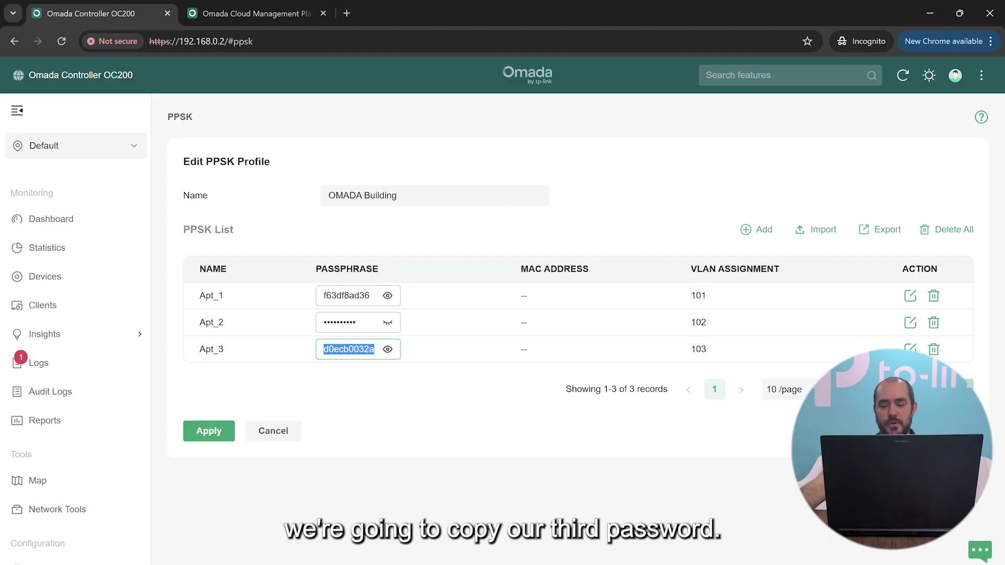
Forget OMADA Building and rejoin it with the pasted Apt_3 passphrase.
key(super+a)
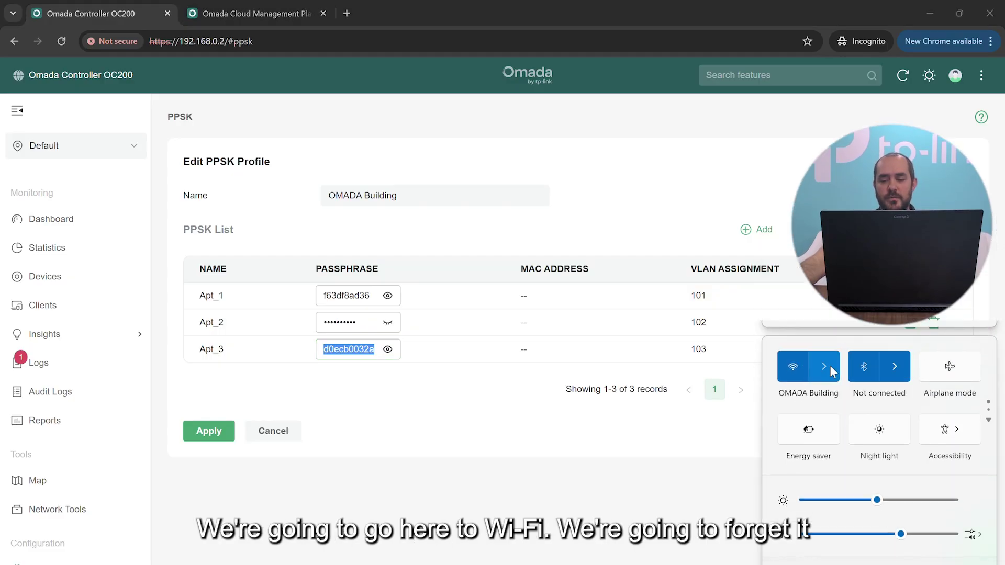
click(830, 365)
right_click(911, 378)
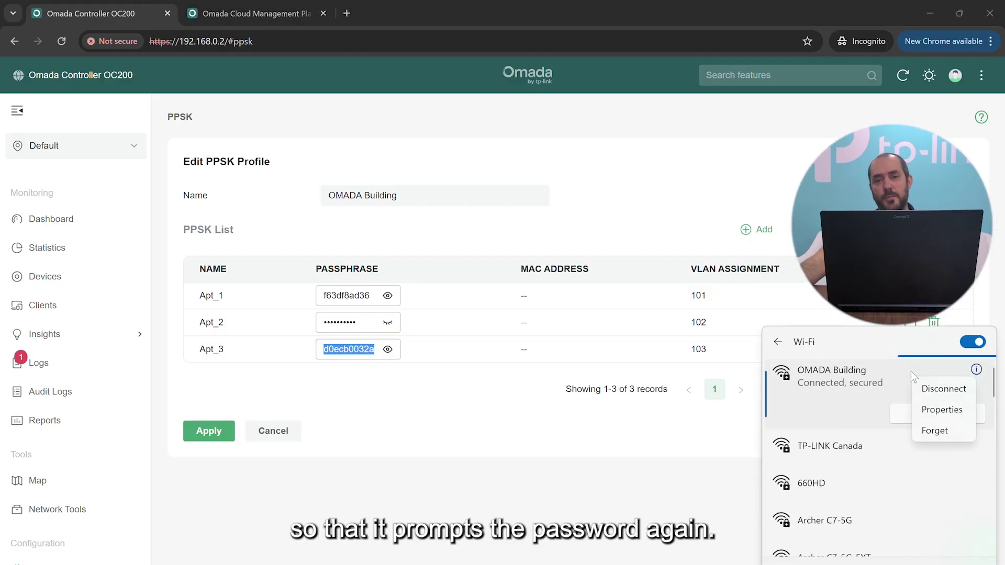
click(951, 434)
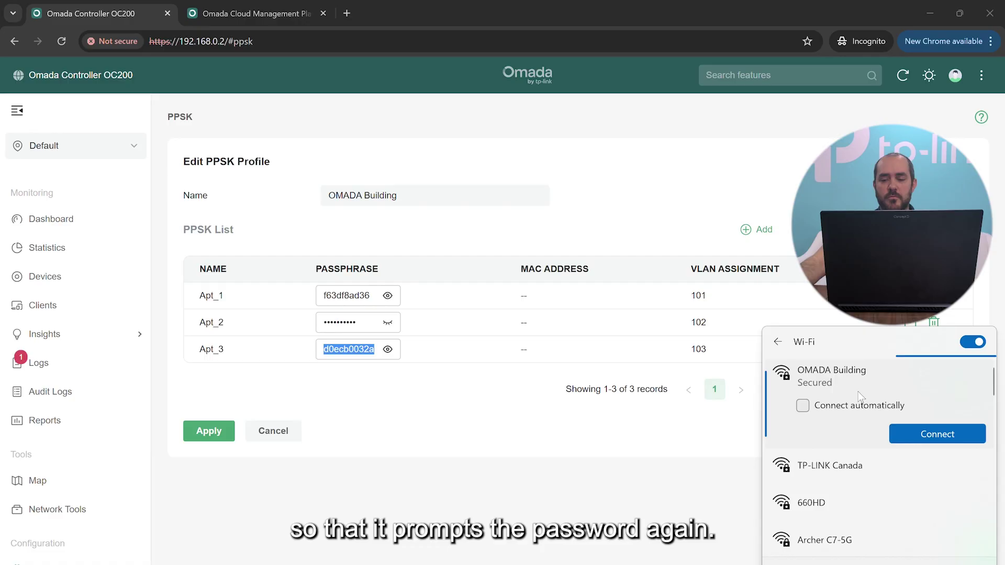
click(942, 434)
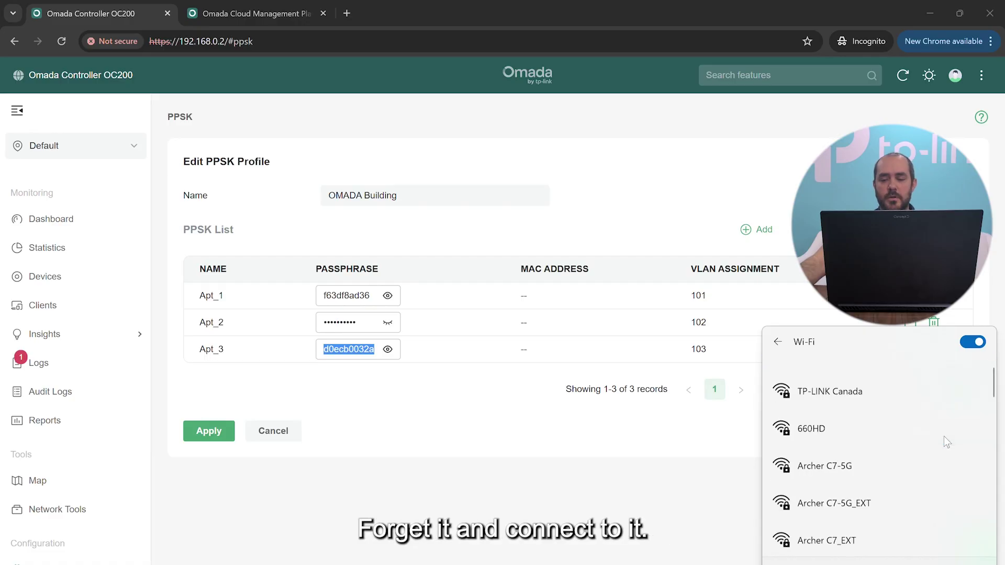
scroll(937, 438, down, 5)
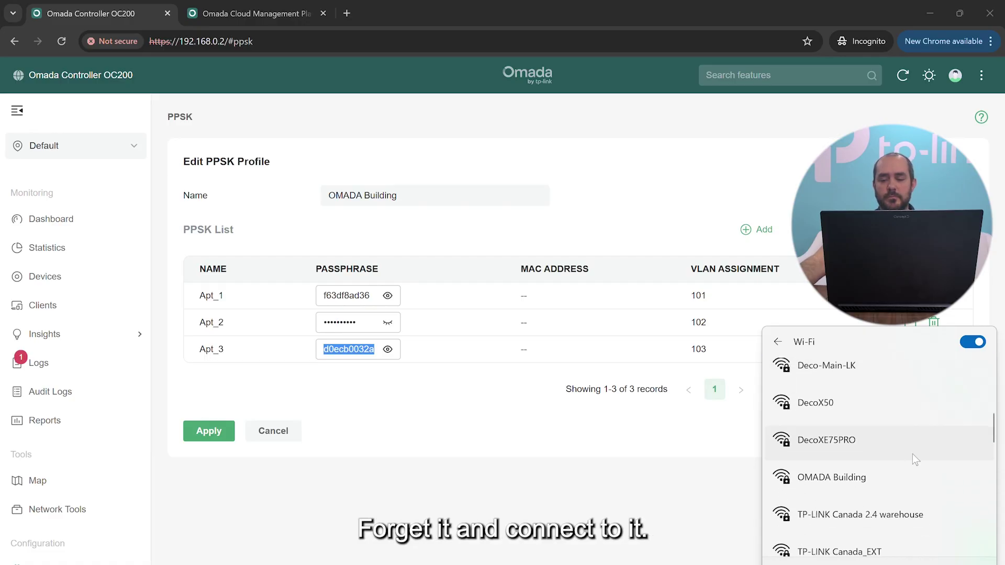
click(878, 473)
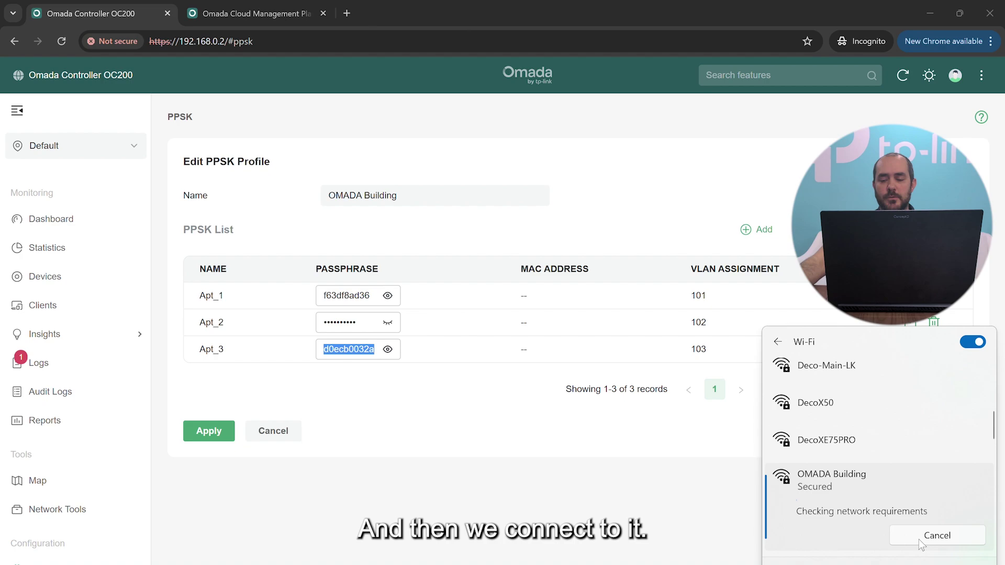
click(858, 443)
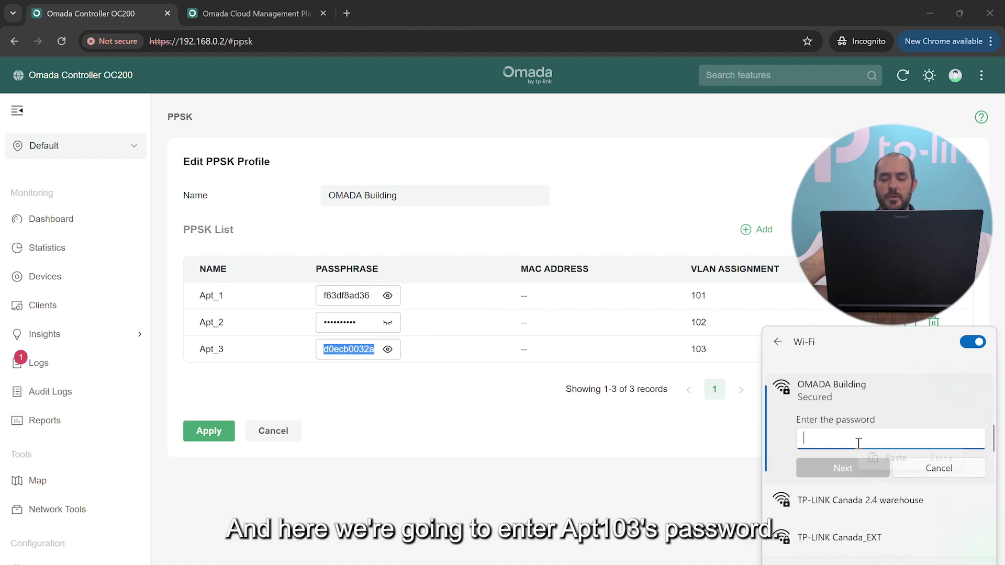
click(907, 456)
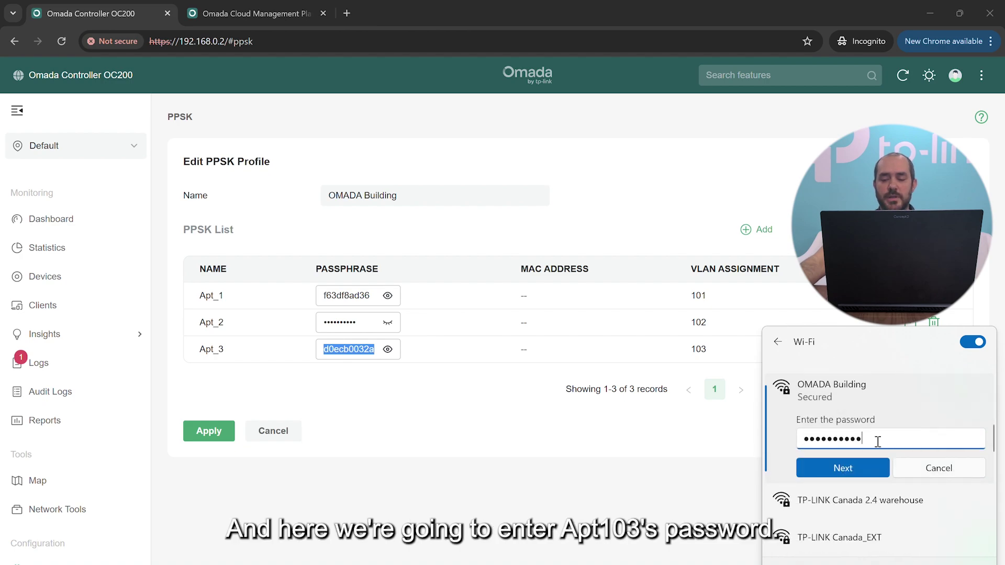
click(869, 468)
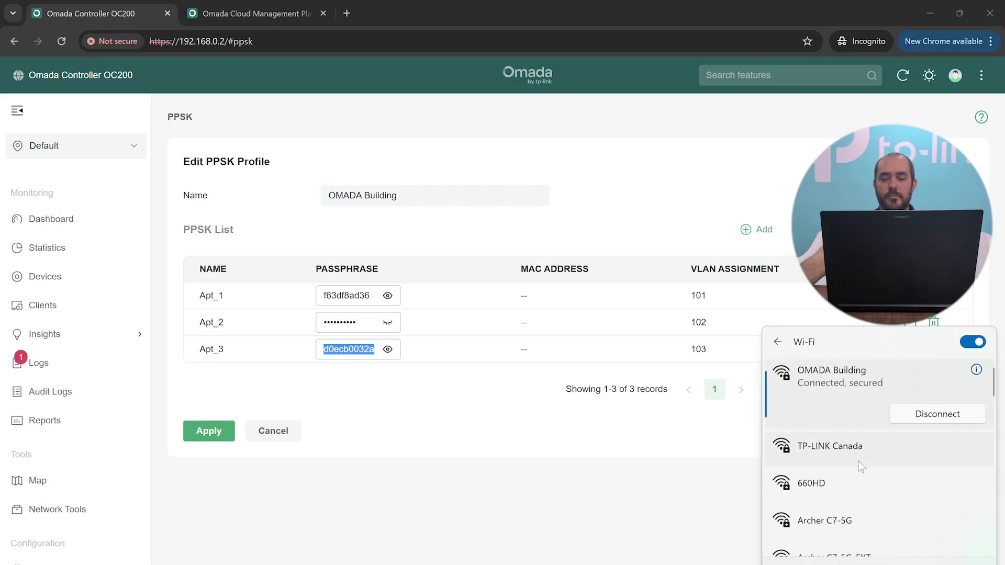
Show OMADA Building's connection properties and highlight IPv4 address 10.10.103.100.
click(976, 370)
scroll(529, 420, down, 4)
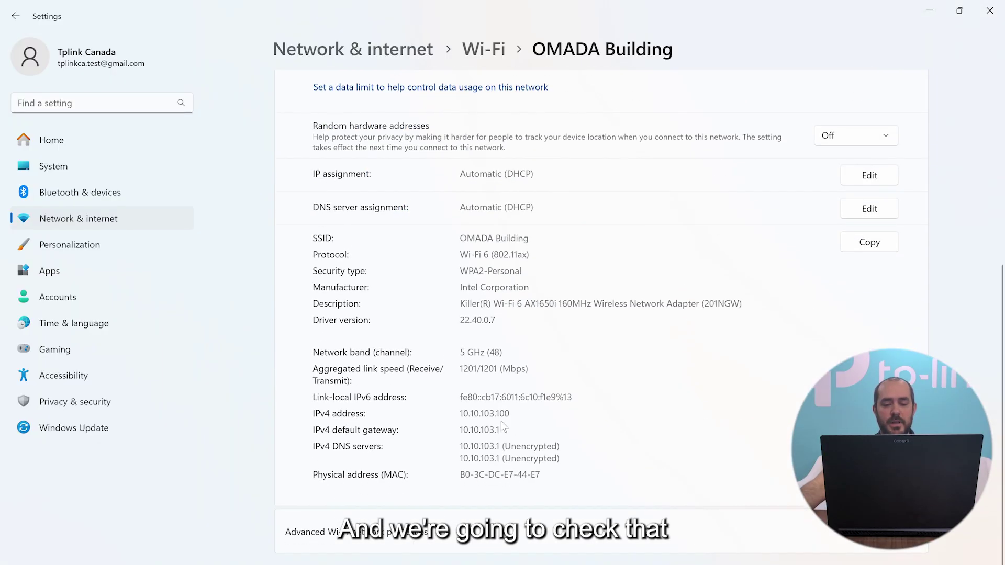
drag(460, 414, 500, 413)
click(504, 415)
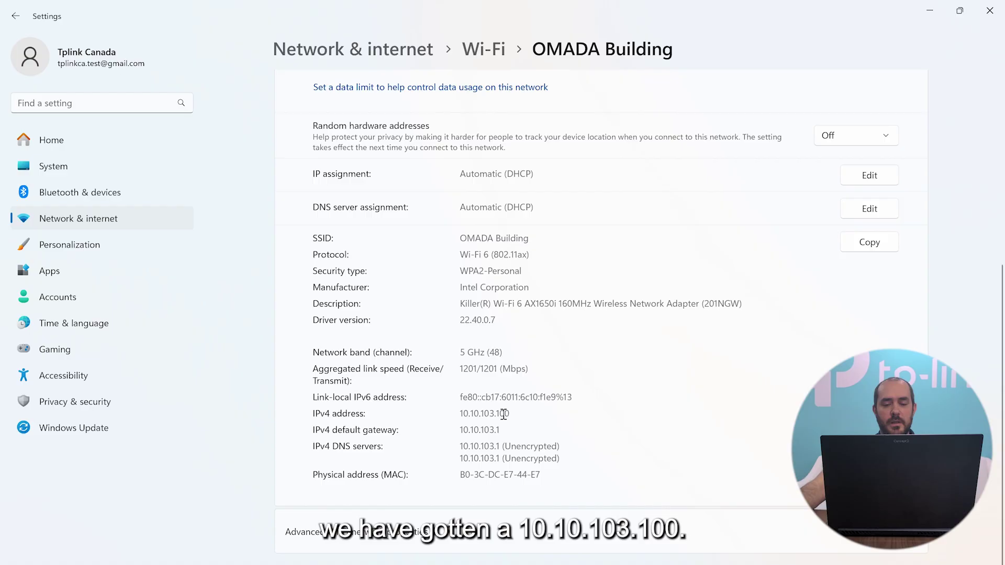